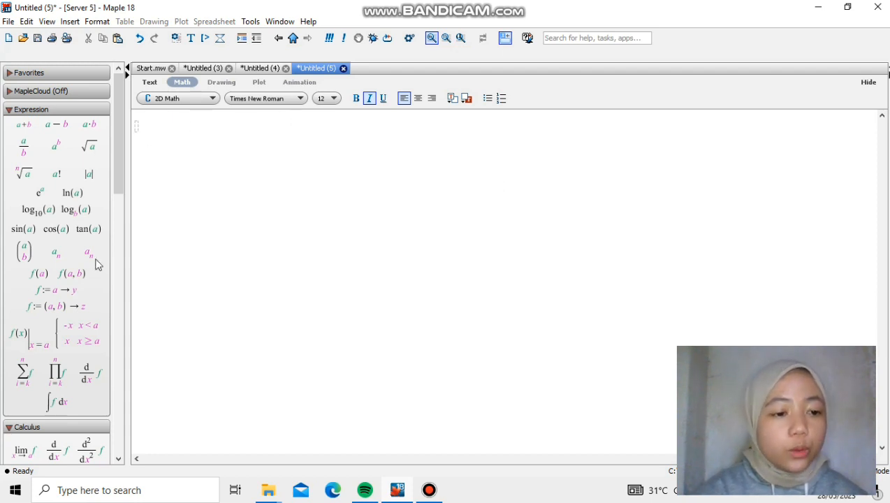
Step: Insert the single-variable function template, with f as its name and (x) as its argument, and clear the result placeholder
click(68, 292)
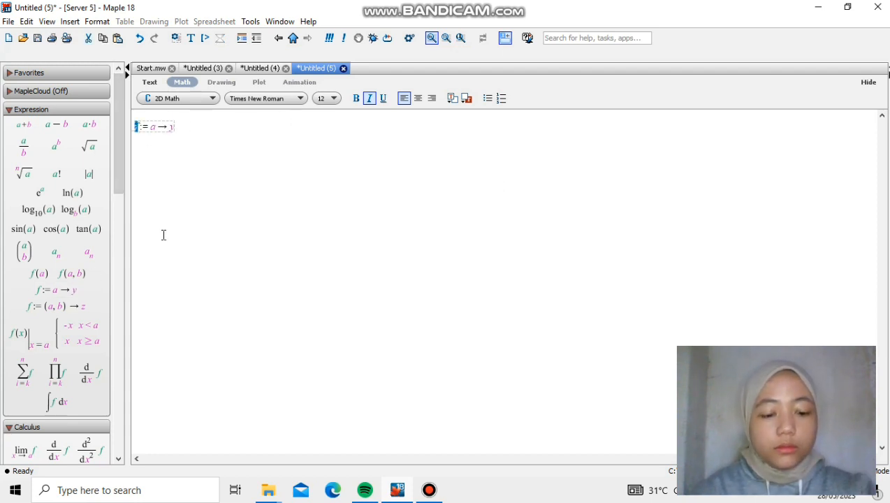
text(f)
key(Right)
key(Right)
key(BackSpace)
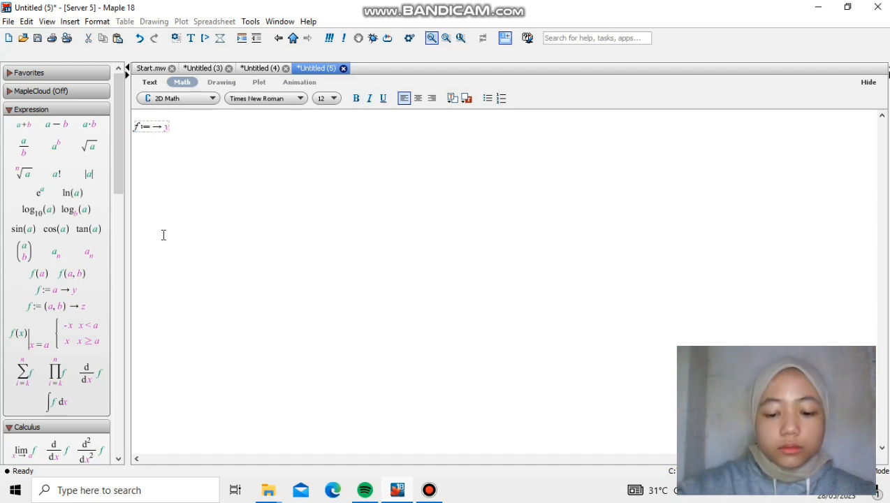
text((x))
key(Right)
key(Right)
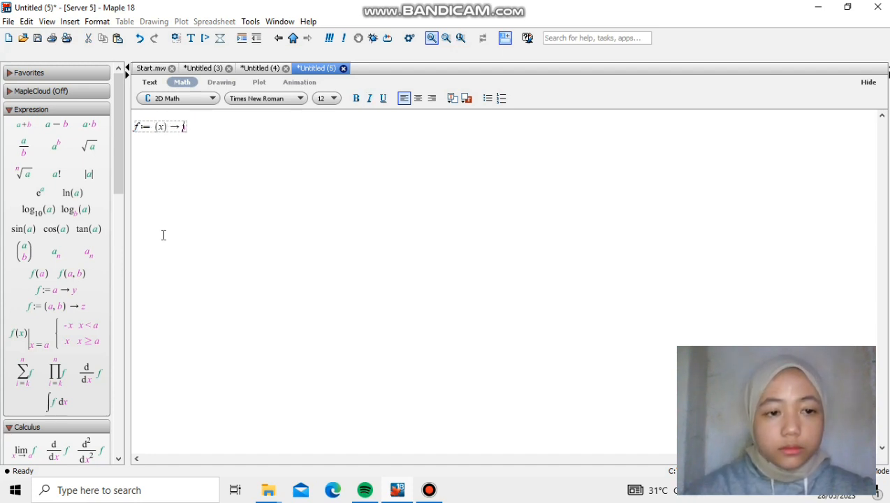
key(BackSpace)
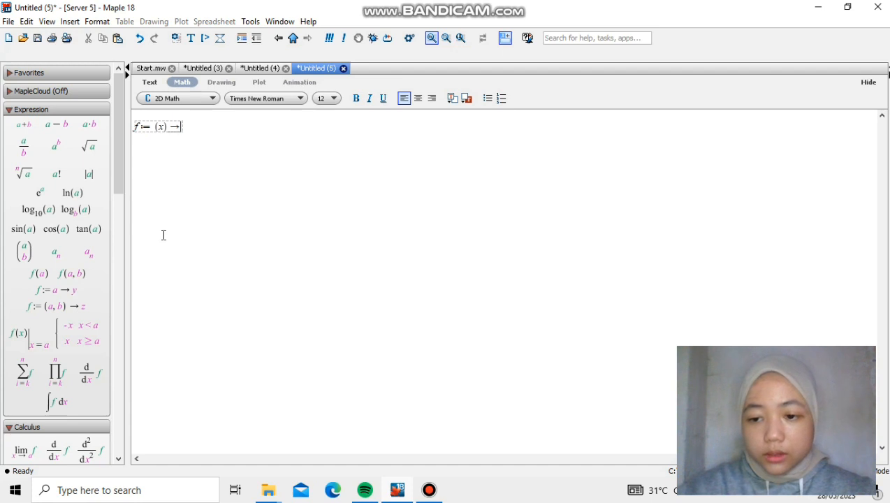
Step: Enter x^4 + 3x^3 - 2x^2 + 6 as the expression of f and evaluate the definition
text(x)
text(^)
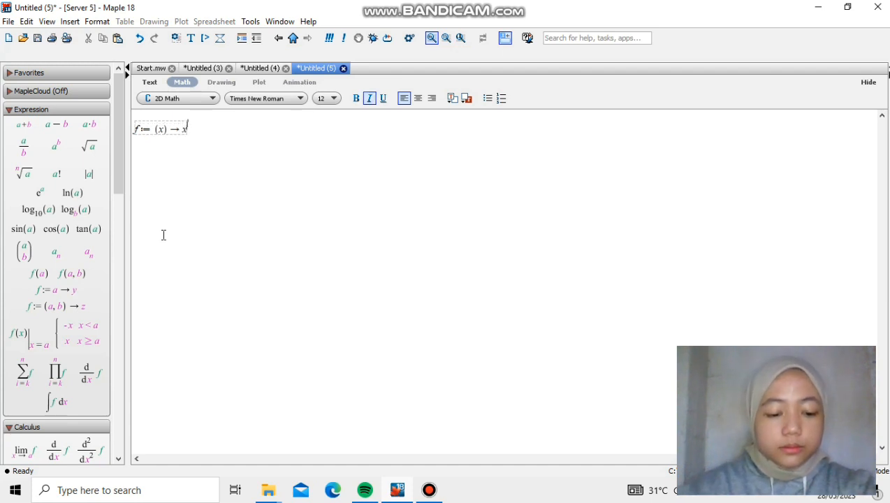
text(4)
key(Right)
text(+ )
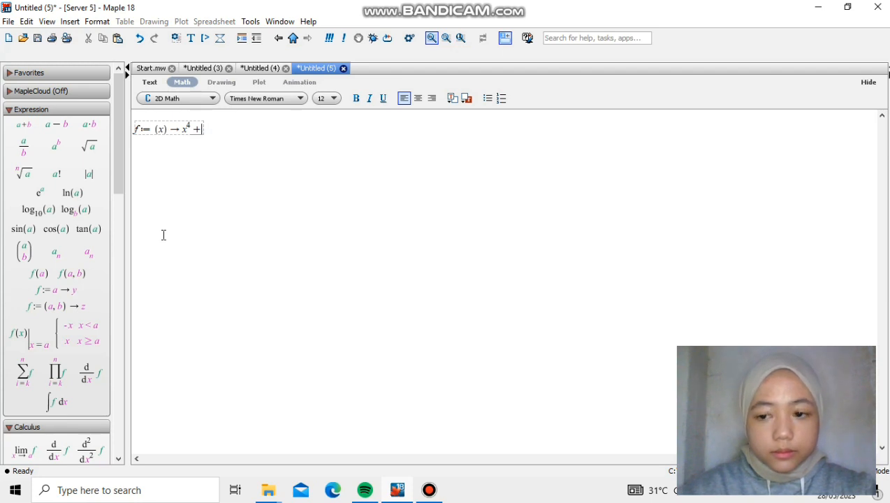
text(3 x)
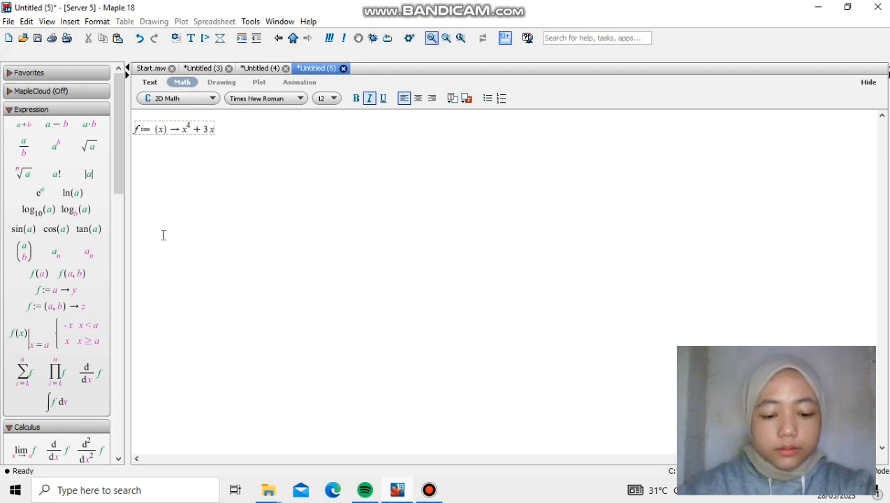
text(^3)
key(Right)
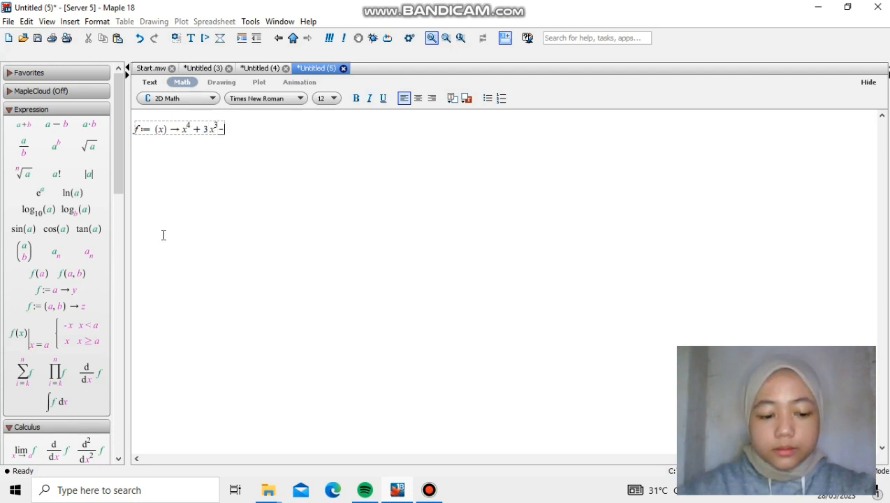
text(-2x)
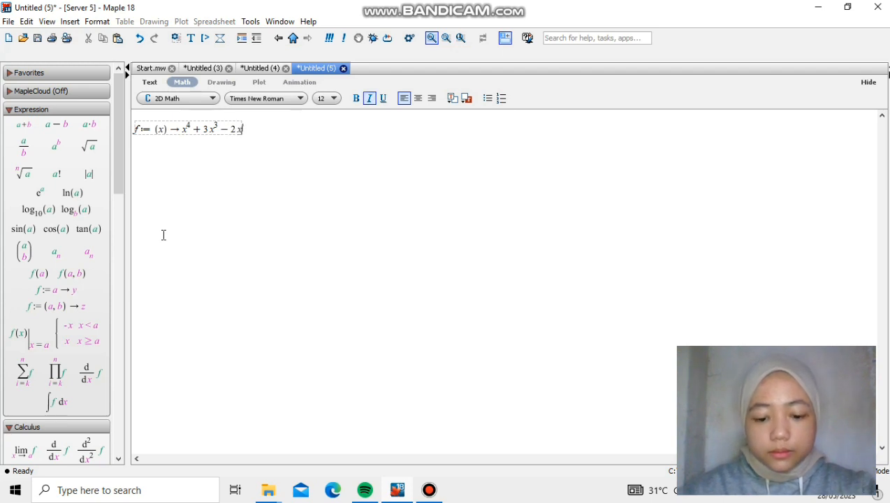
text(^2)
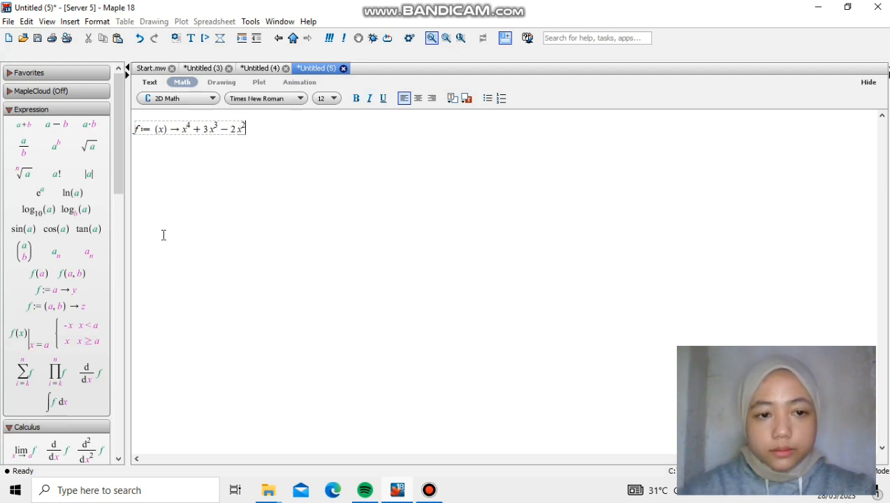
key(Right)
text(+6)
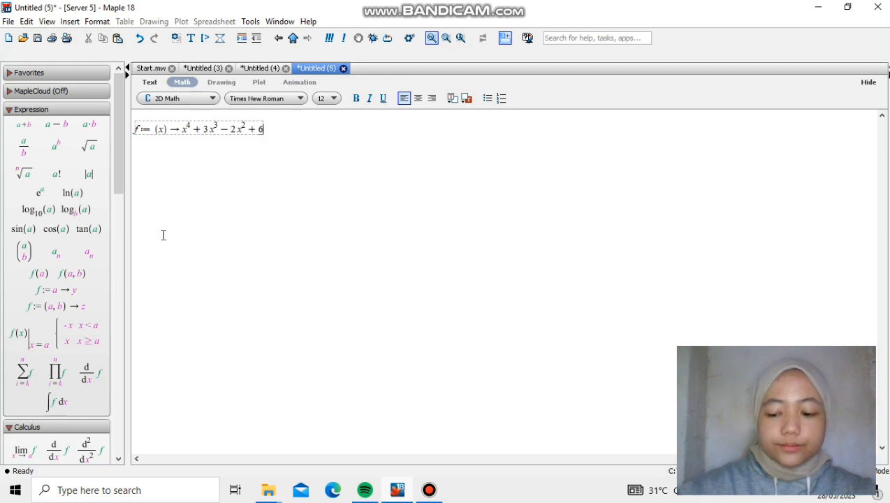
key(Return)
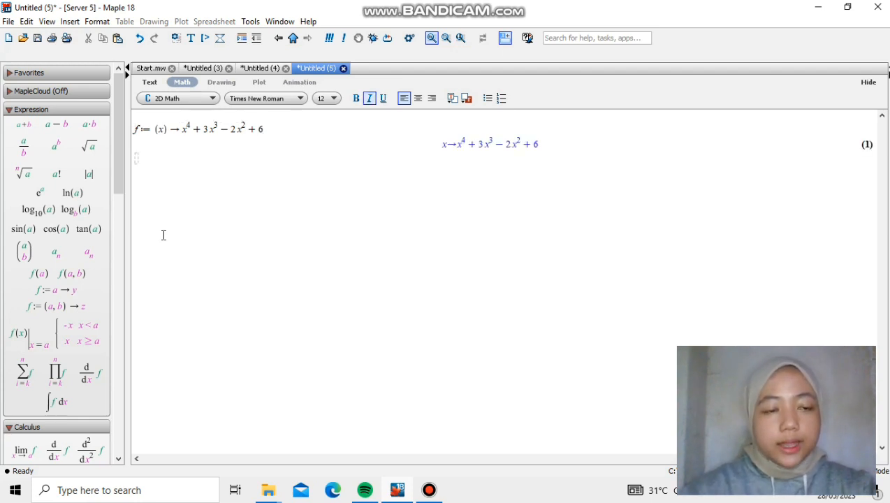
Step: Begin a second function definition below as f_turunan := (x) -> limit
text(f)
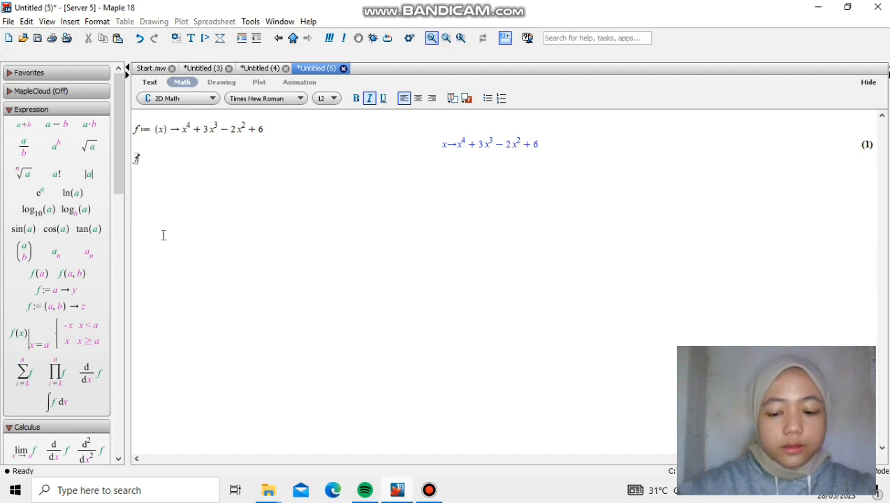
text(_turunan)
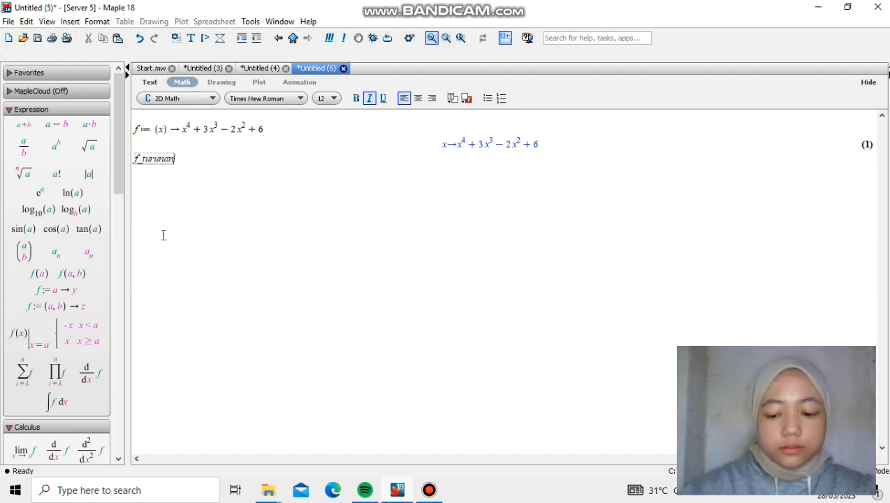
text(:=)
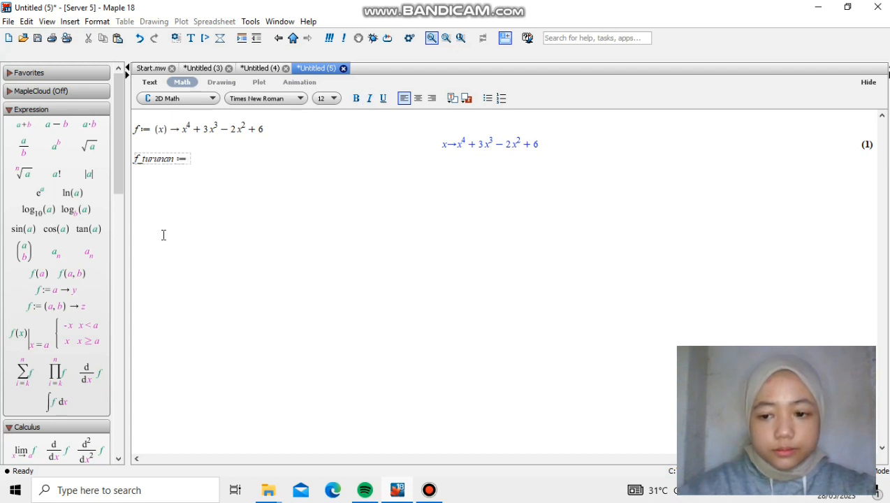
text((x)-)
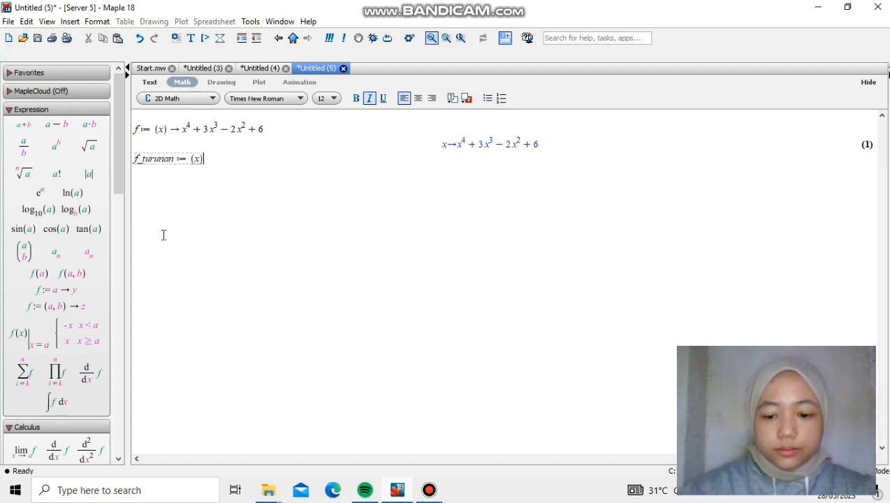
text(>li)
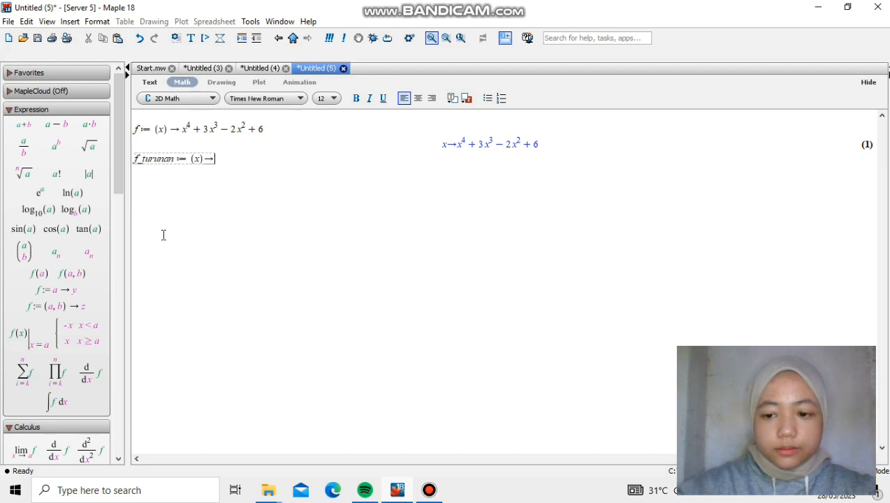
text(mit)
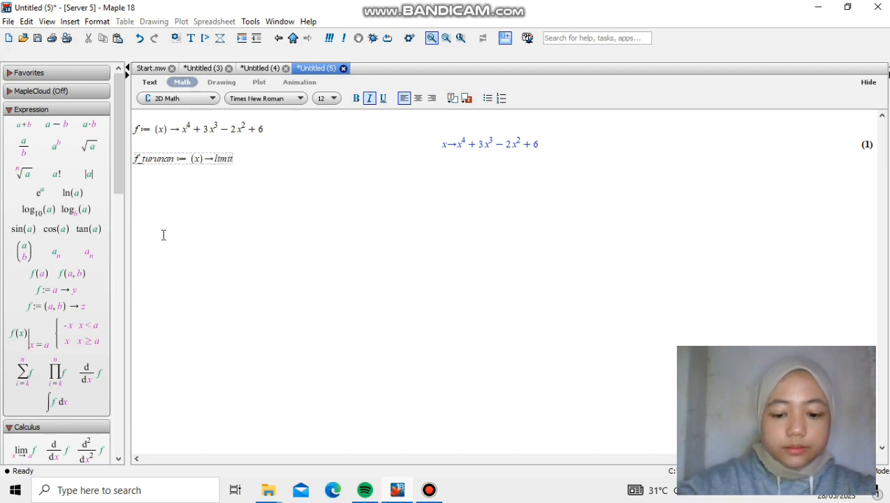
Step: Enter the difference quotient (f(x+h) - f(x))/h as the expression inside the limit of f_turunan
text((()
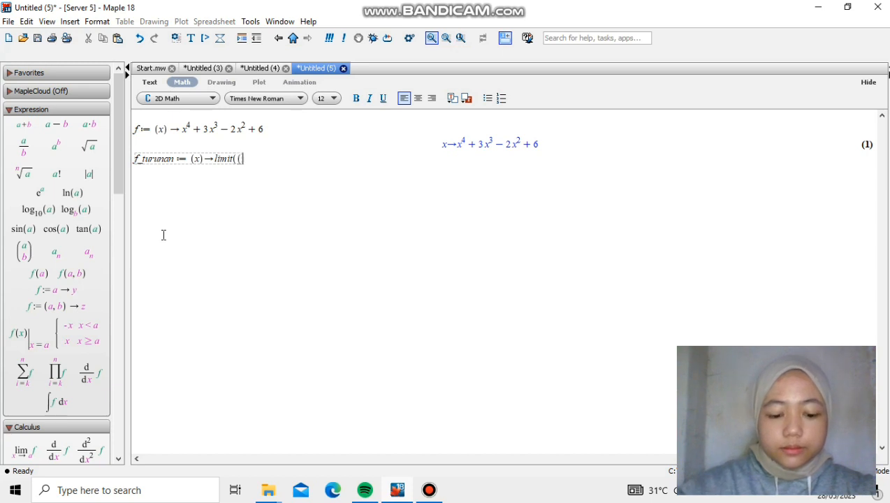
text(f)
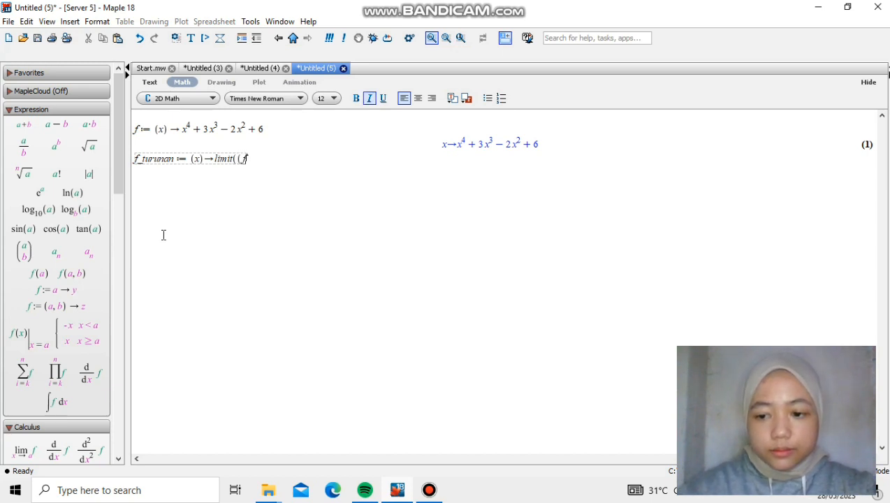
text((x)
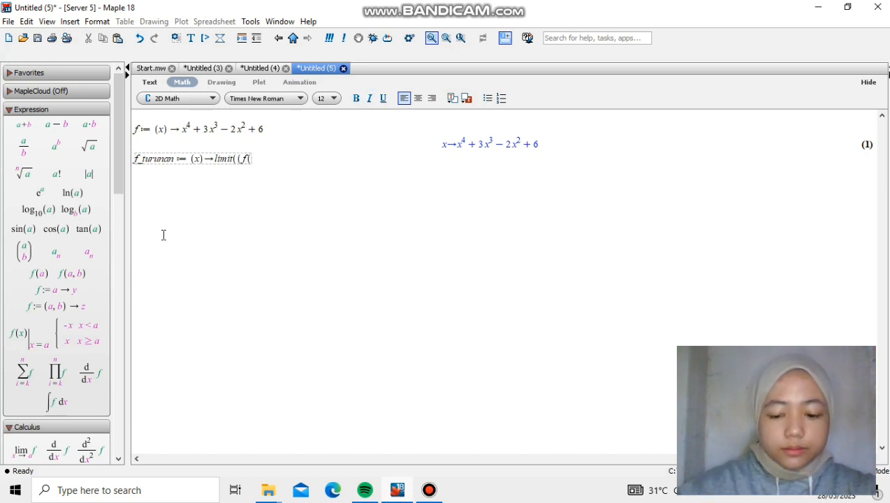
text(+h))
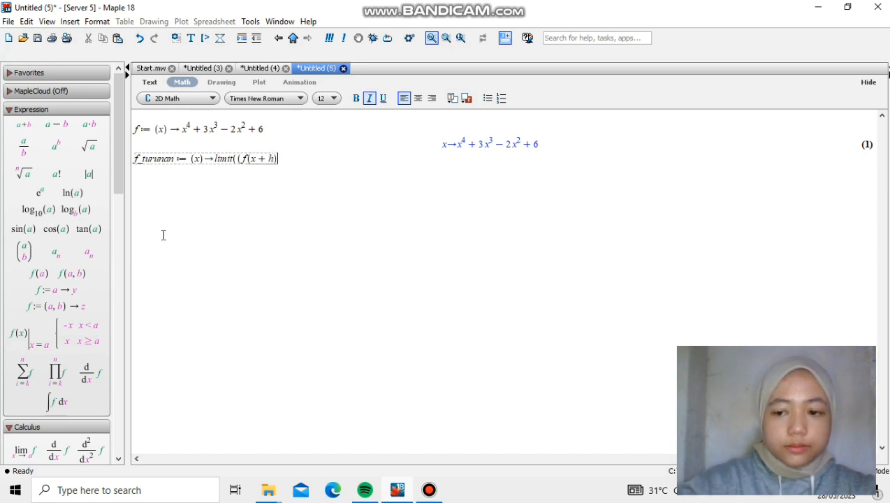
text(-f)
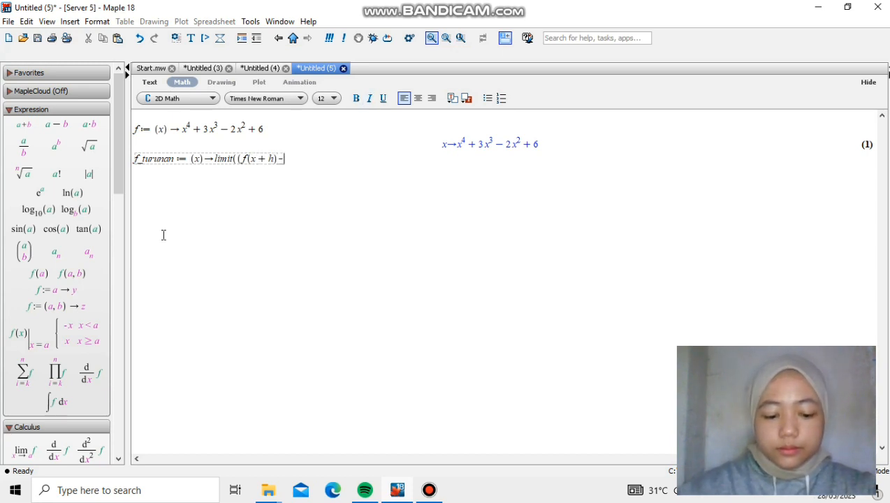
text((x))
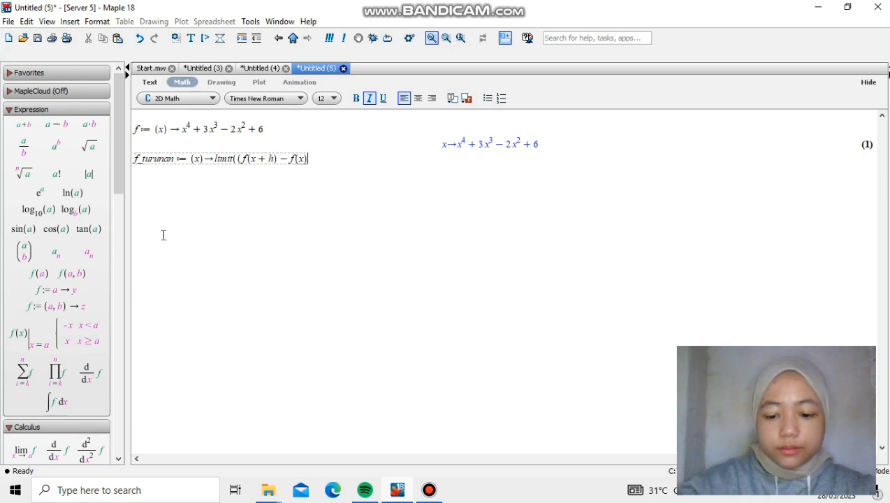
text()/h)
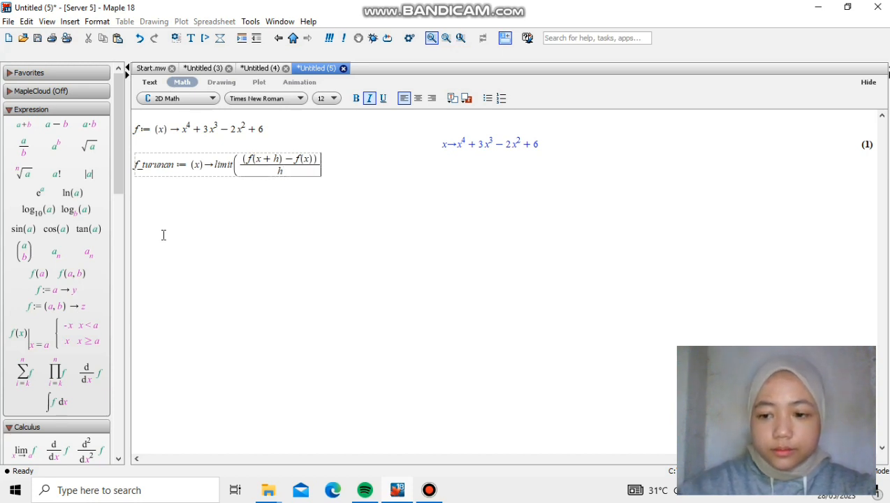
Step: Complete the limit with h = 0 as its limit point and evaluate the f_turunan definition
key(Right)
text(, h )
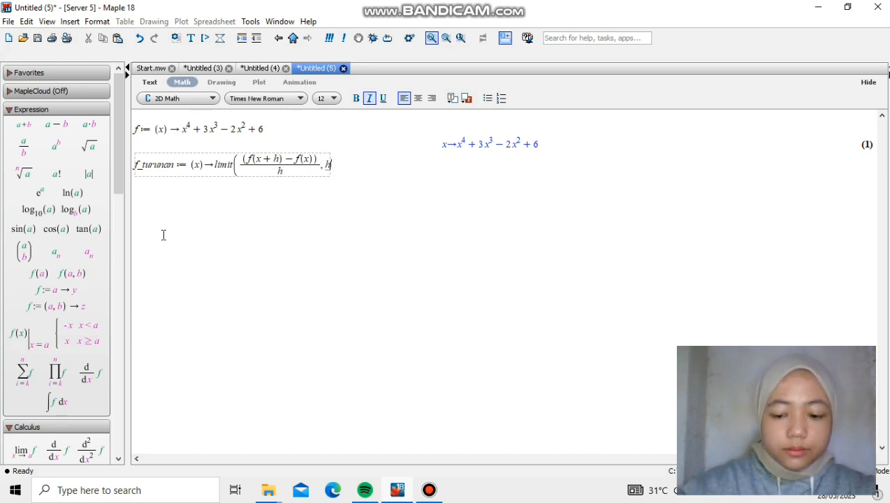
text(= o))
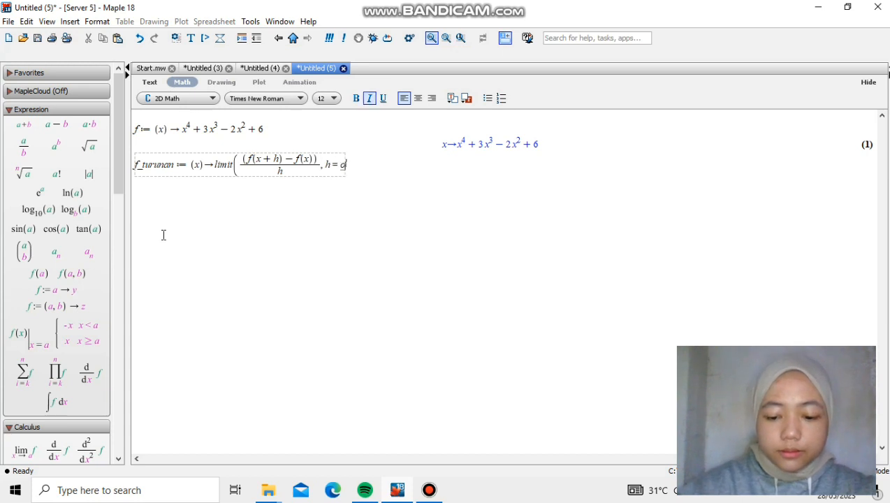
key(BackSpace)
key(BackSpace)
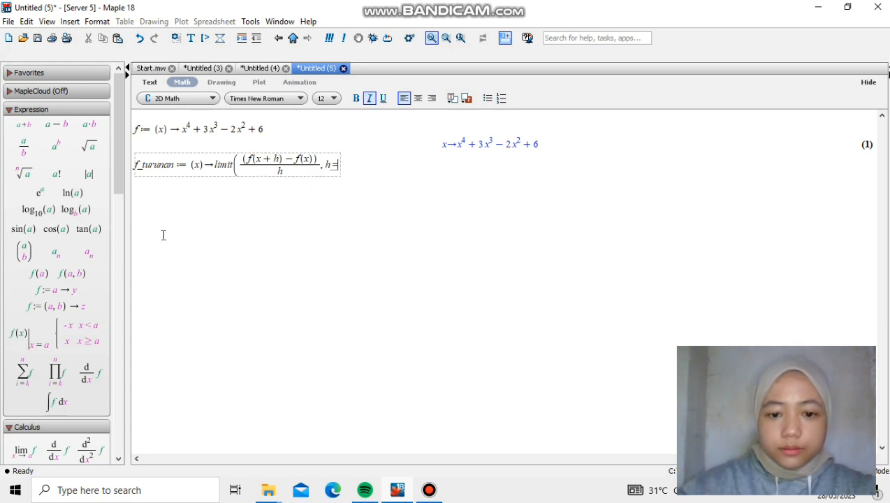
text(0))
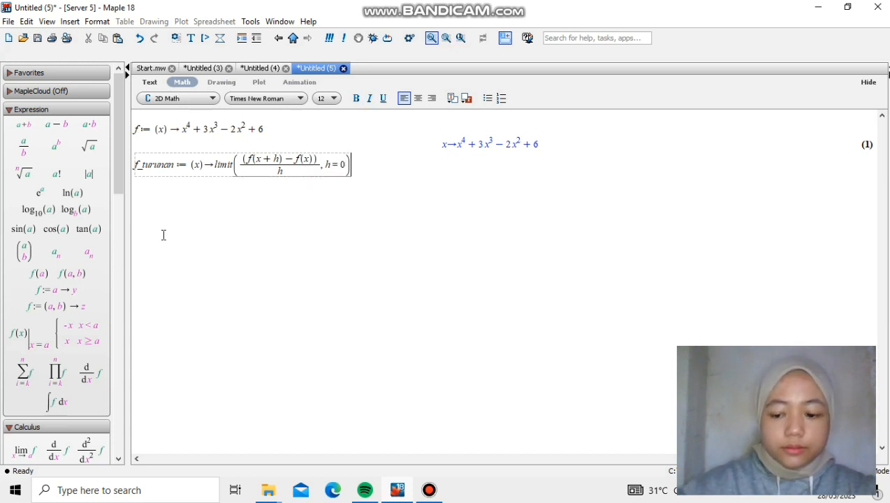
key(Return)
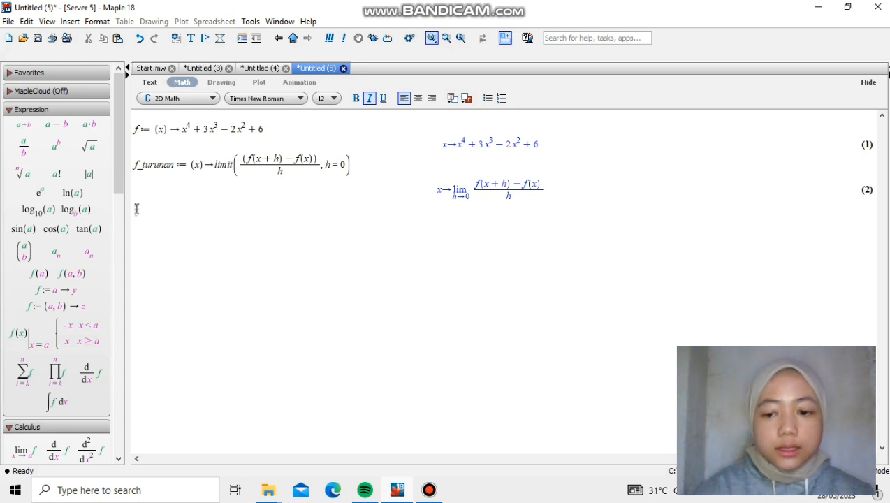
Step: Evaluate the derivative function at x = 1 with f_turunan(1)
text(f_)
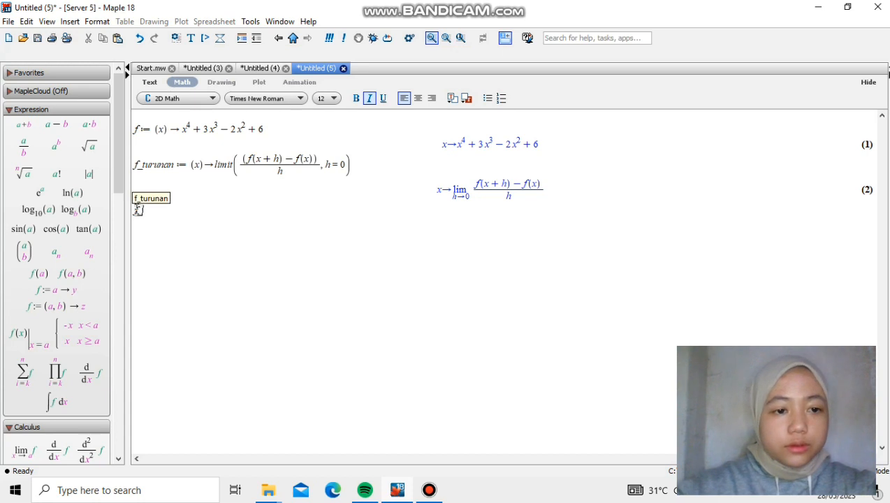
text(turun)
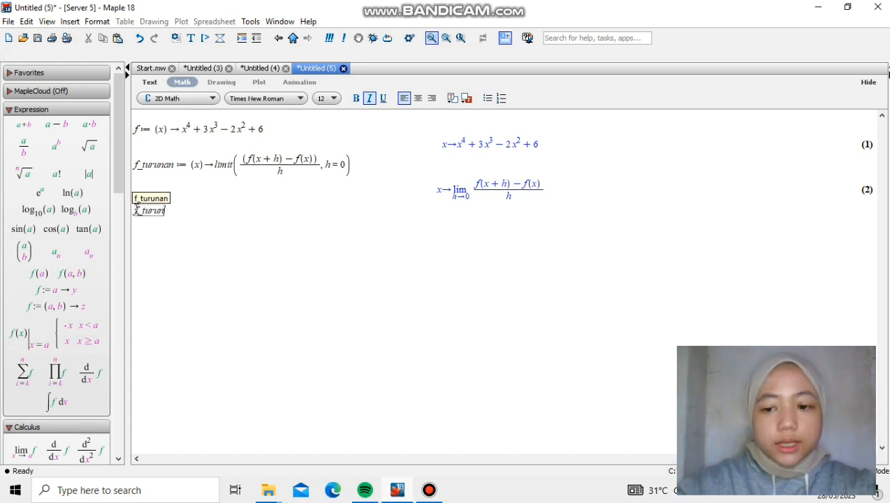
text(an(1))
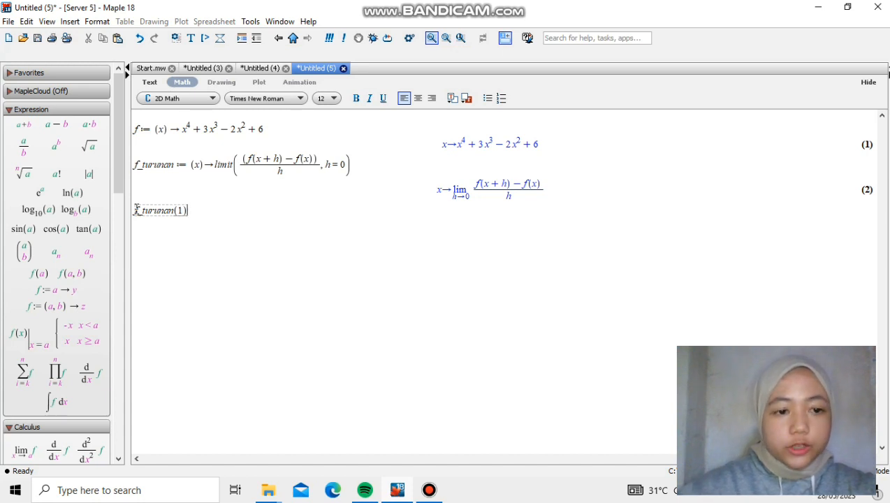
key(Return)
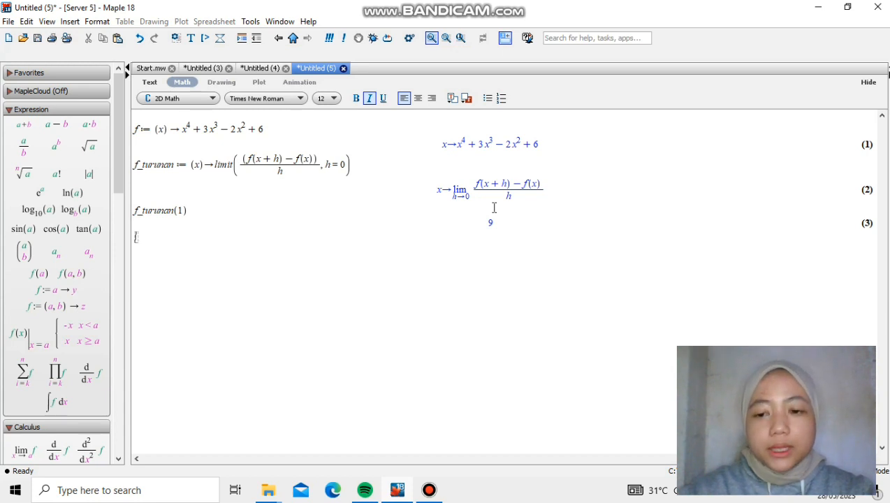
Step: Begin a plot command below the derivative evaluation with the function list [f(x), f_turunan(x)]
text(plot)
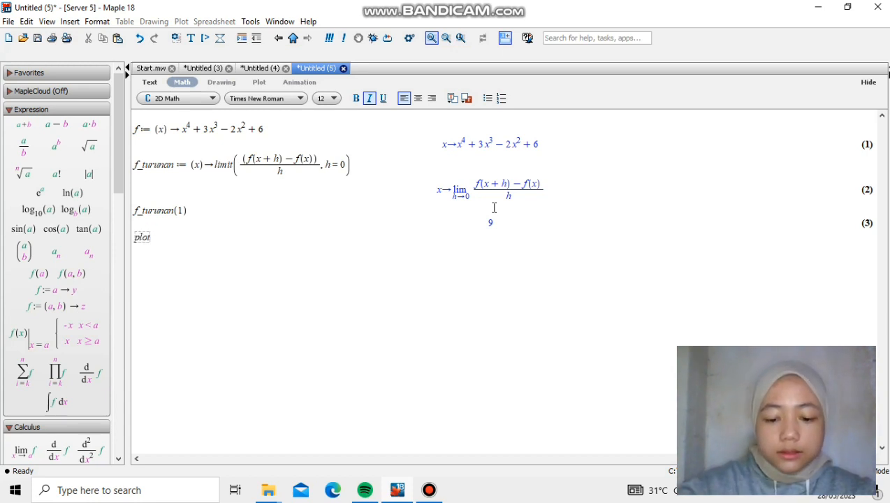
text(()
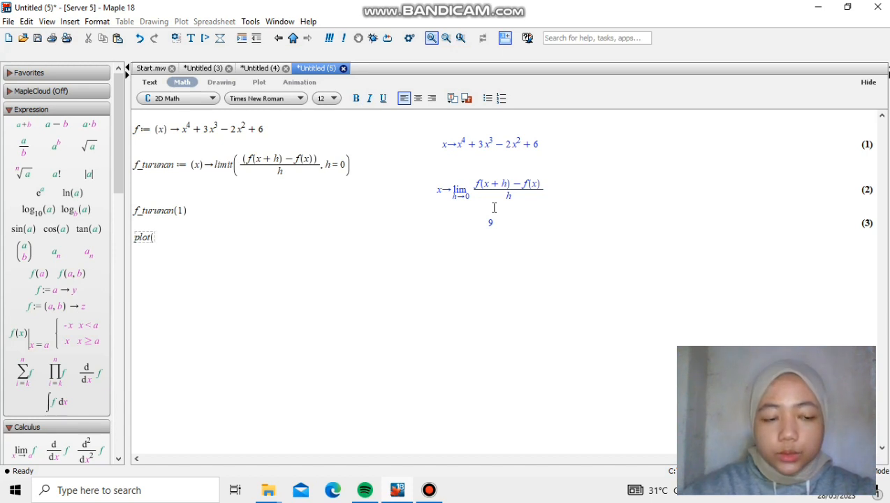
text([)
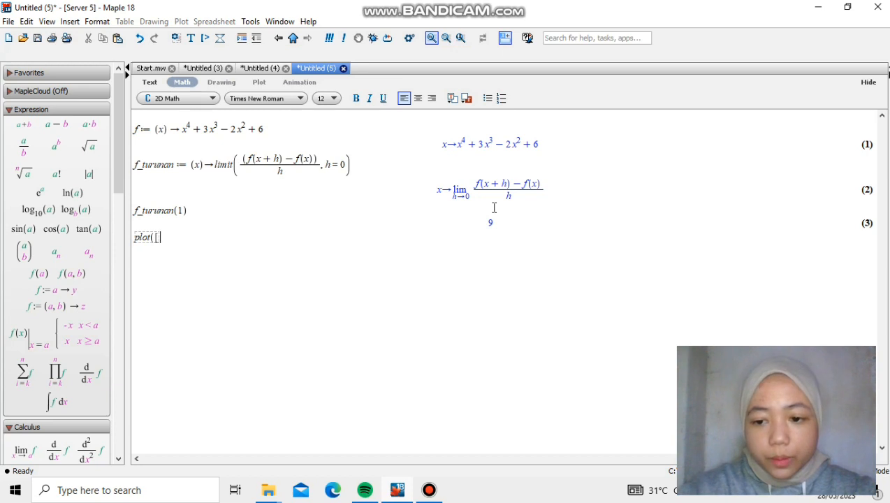
text(f(x)])
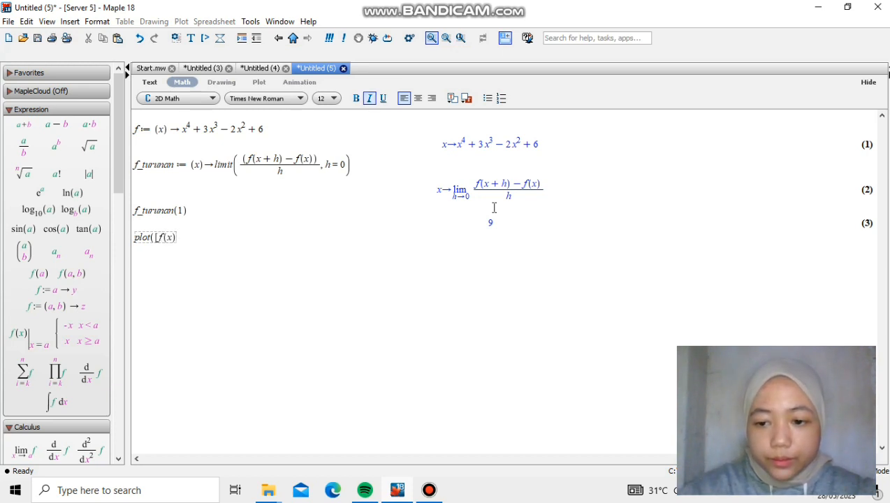
text(,)
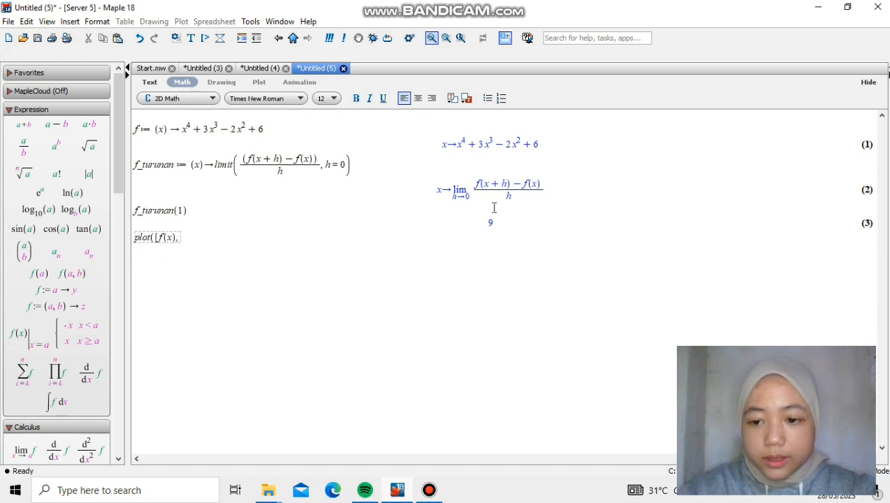
text(f_tur)
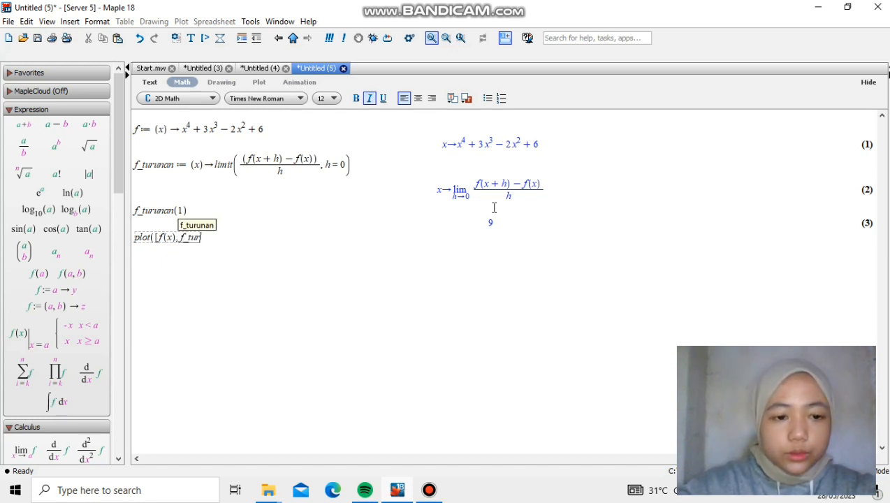
text(unan)
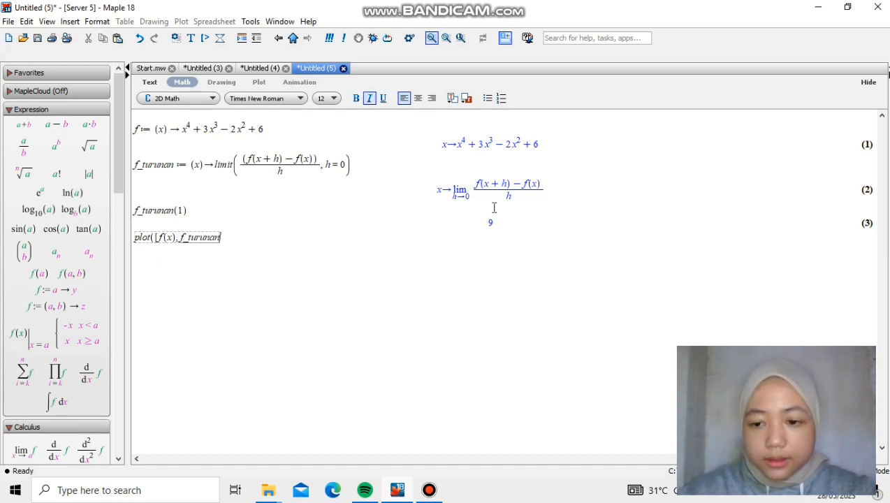
text((x))
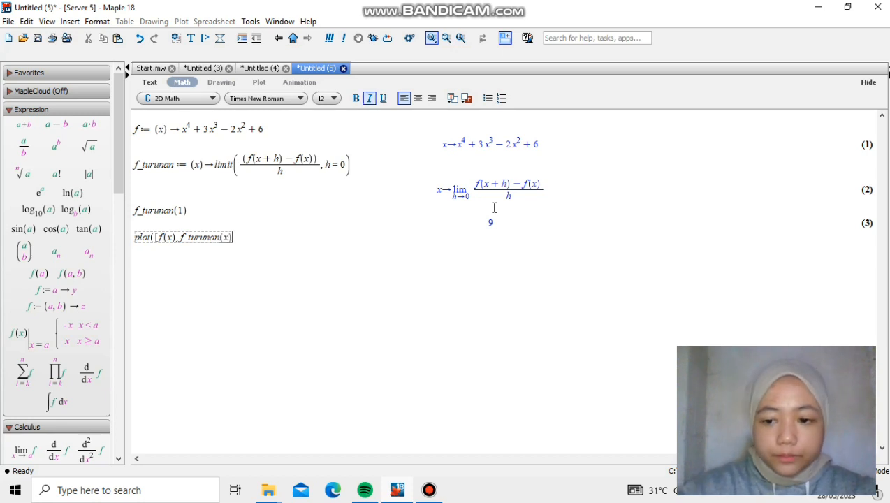
text(])
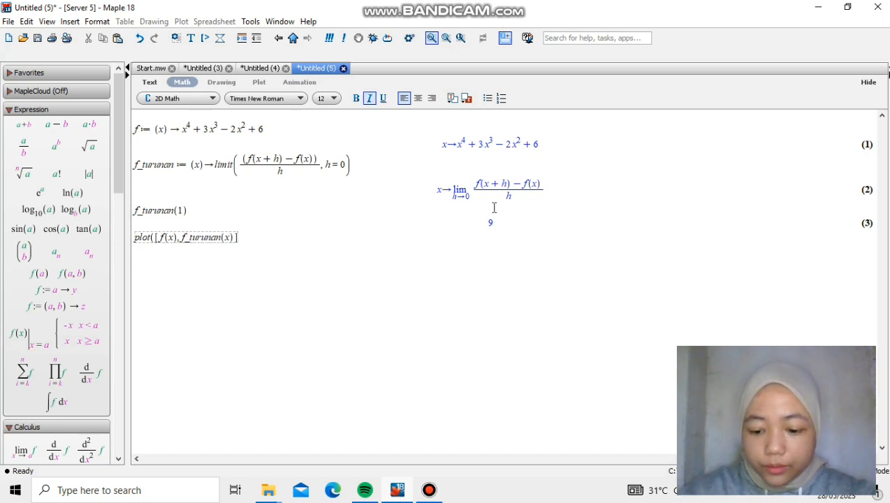
Step: Add the plotting range x = -5..3 to the plot command
text())
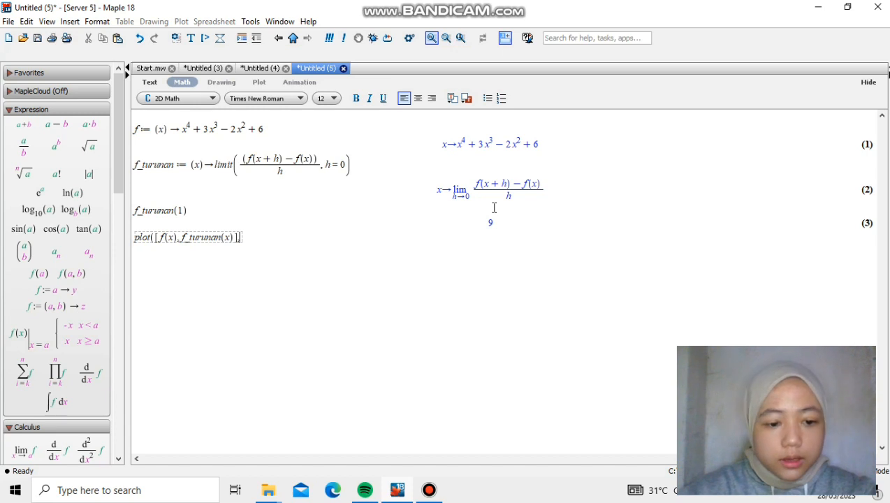
text(x=)
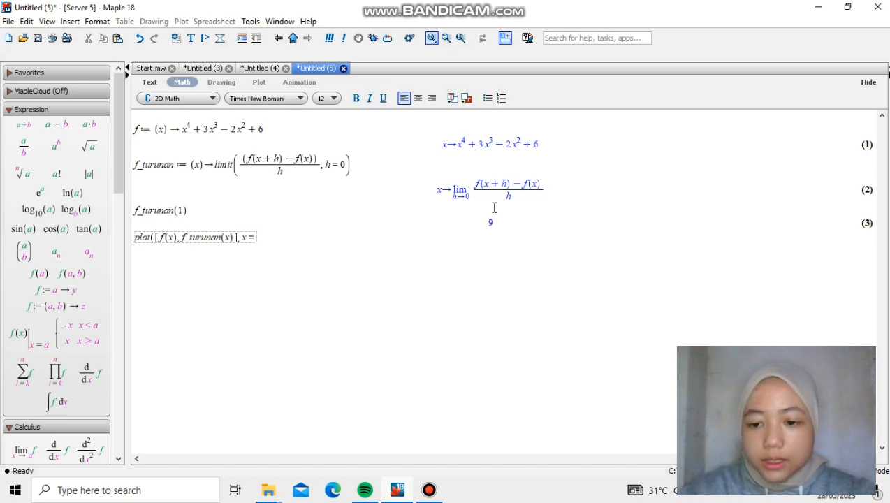
text(-5)
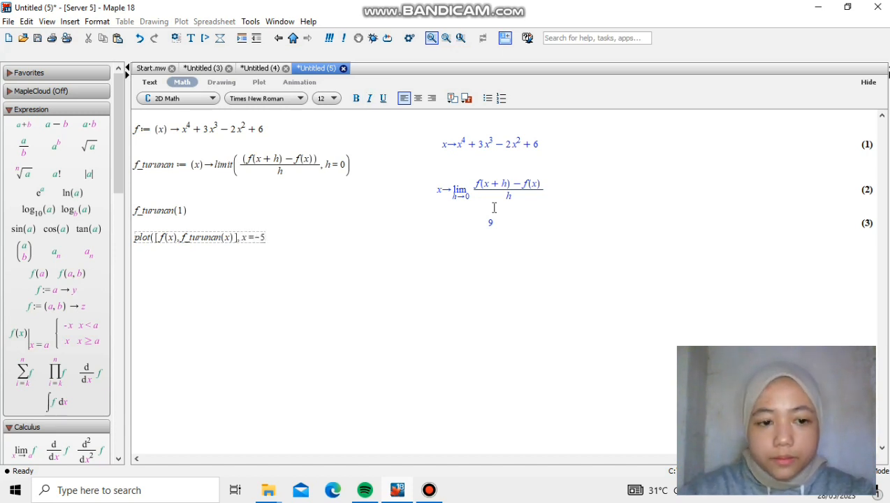
text(..3)
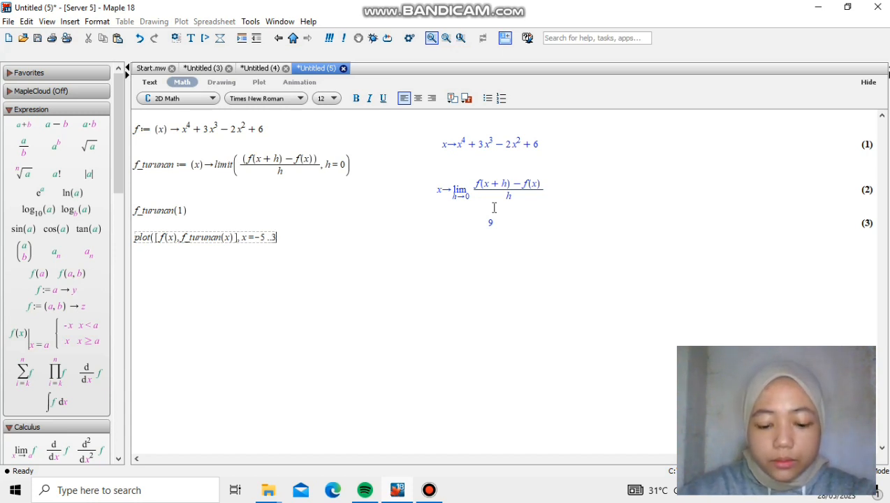
Step: Add the option color = [red, blue] to the plot command for the two curves
text(, color)
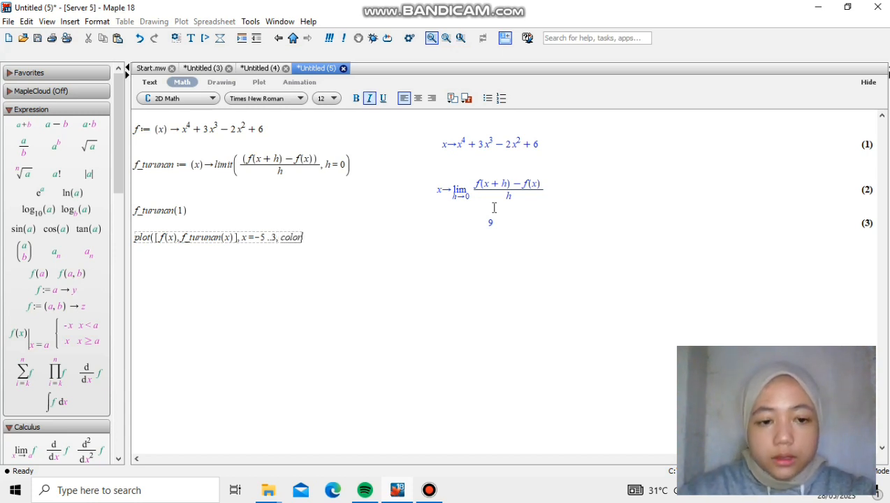
text(=)
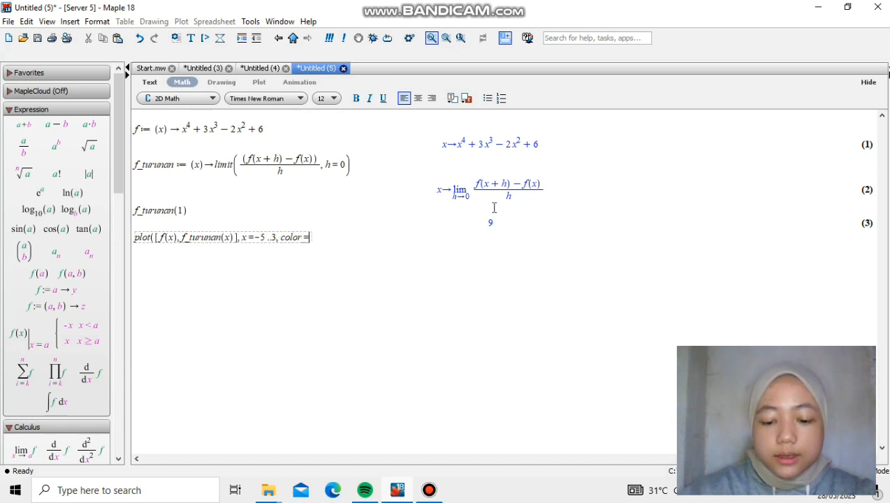
text([red)
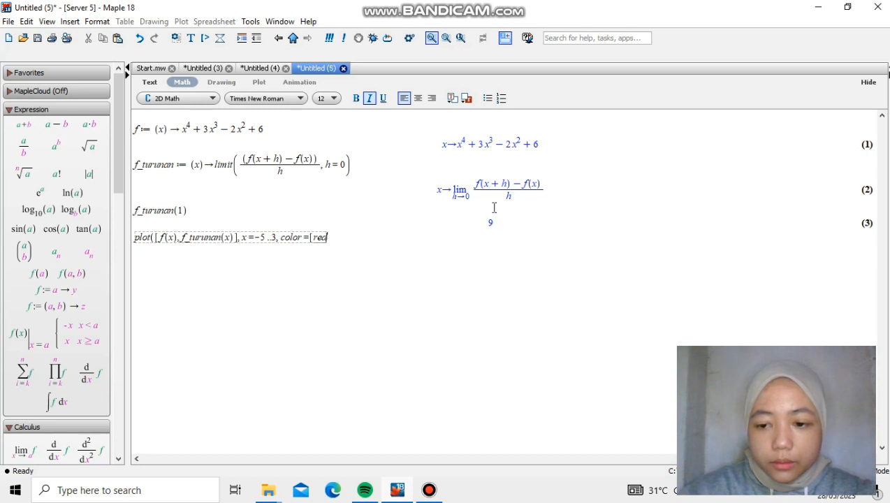
text(], blue)
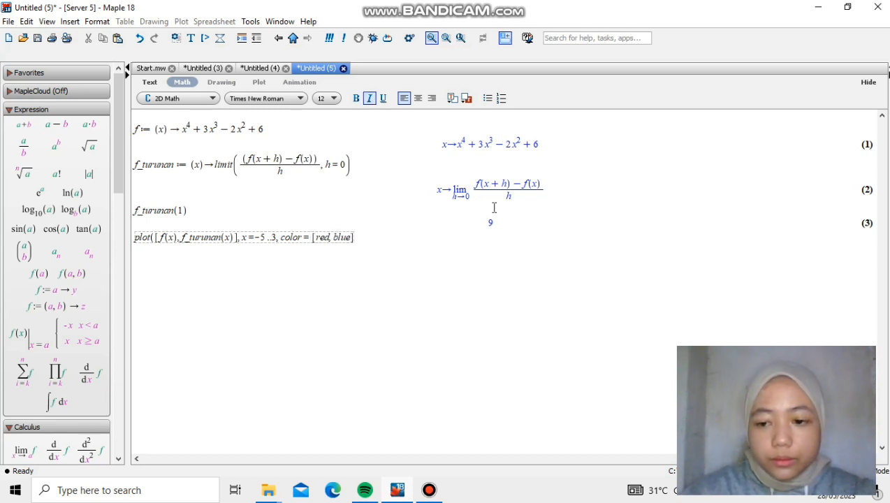
key(Right)
Step: Add a legend option to the plot command with "Grafik f(x)" as the first curve's label
text(, legend)
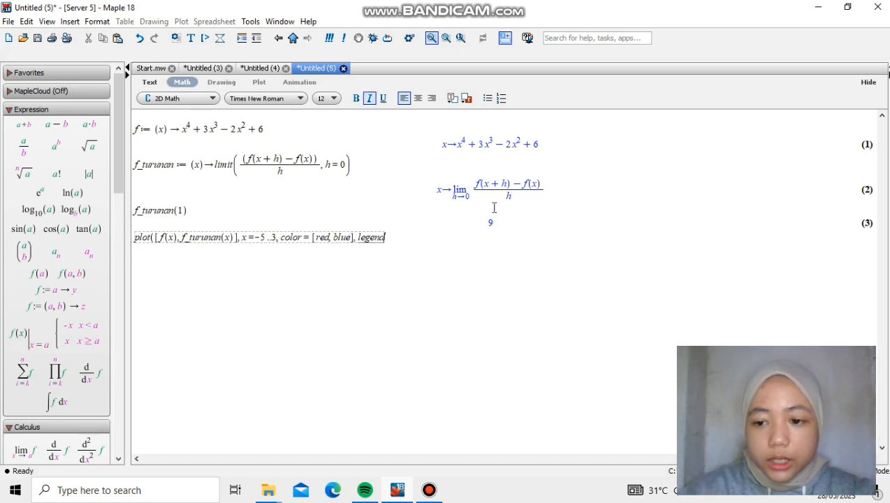
text(=)
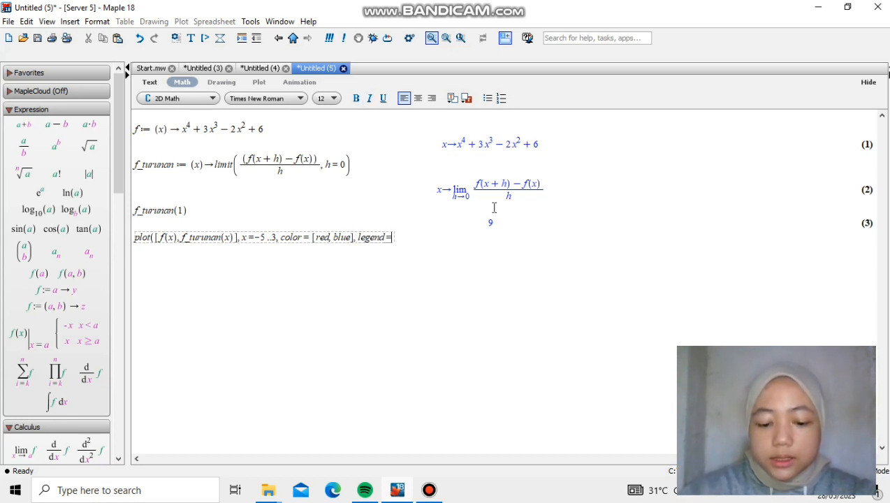
text([f)
key(BackSpace)
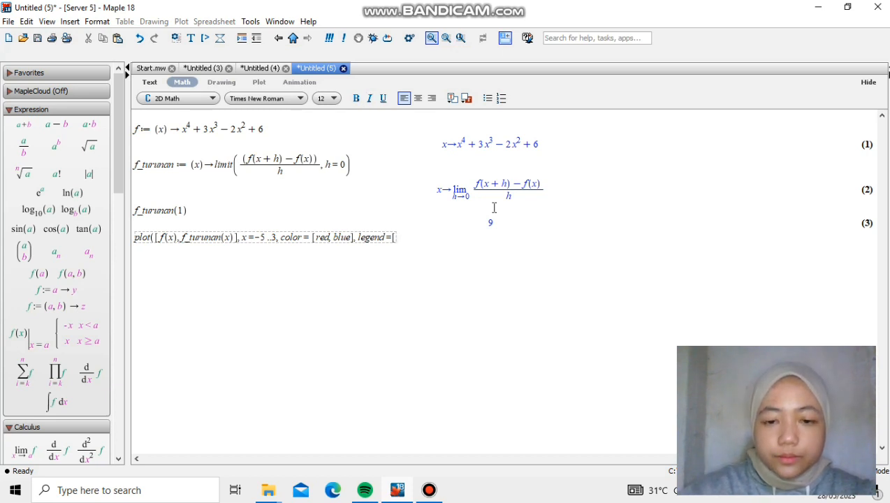
text("Graf)
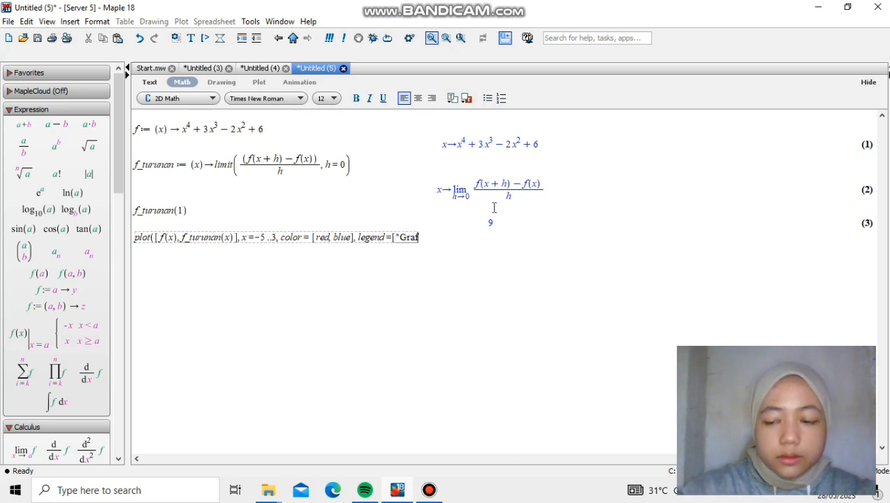
text(ik)
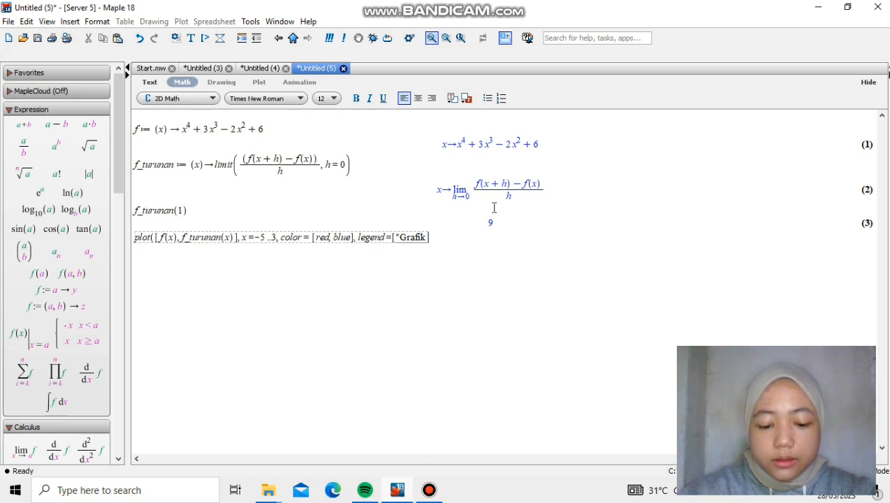
text( f()
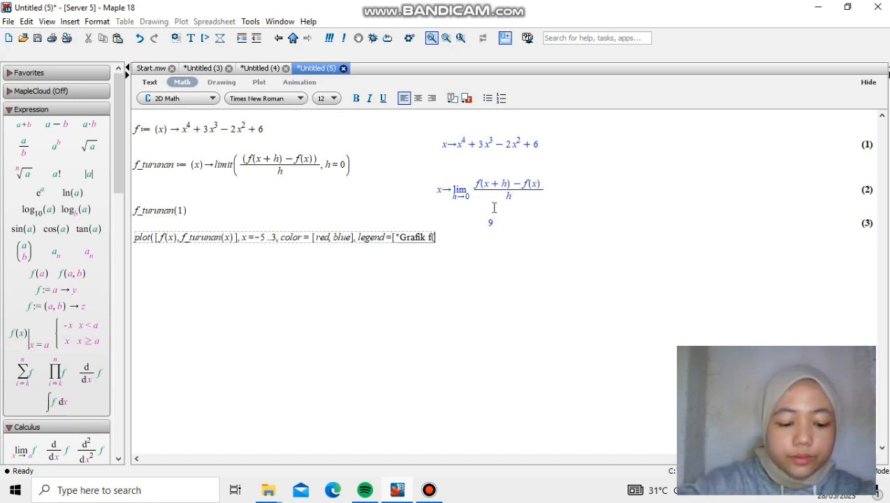
text(x)
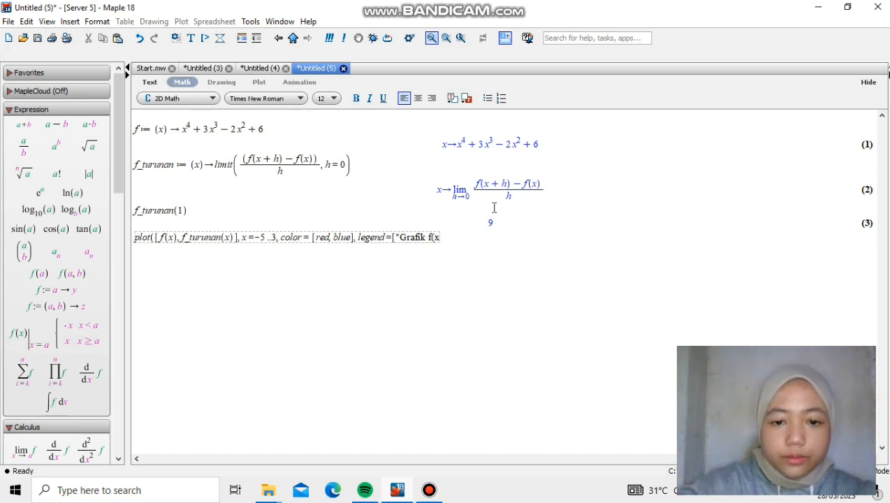
text())
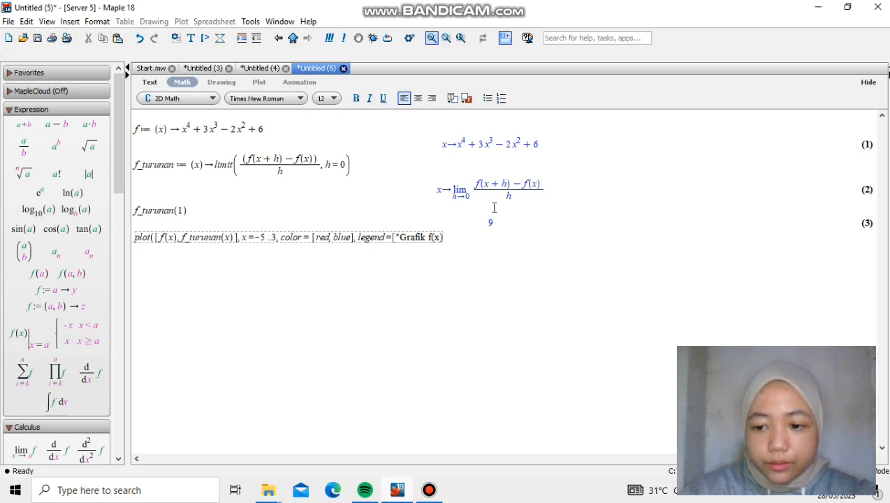
text(")
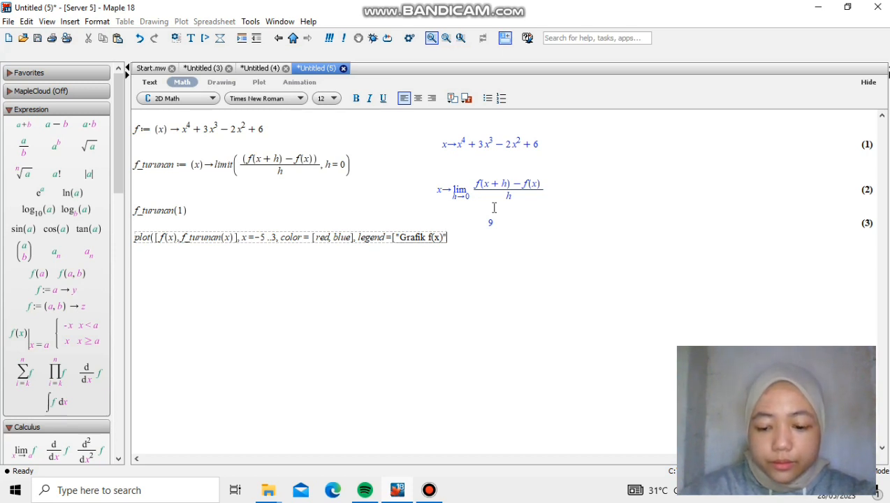
Step: Add "Grafik f'(x)" as the second legend label, close the plot command and execute it
text(,)
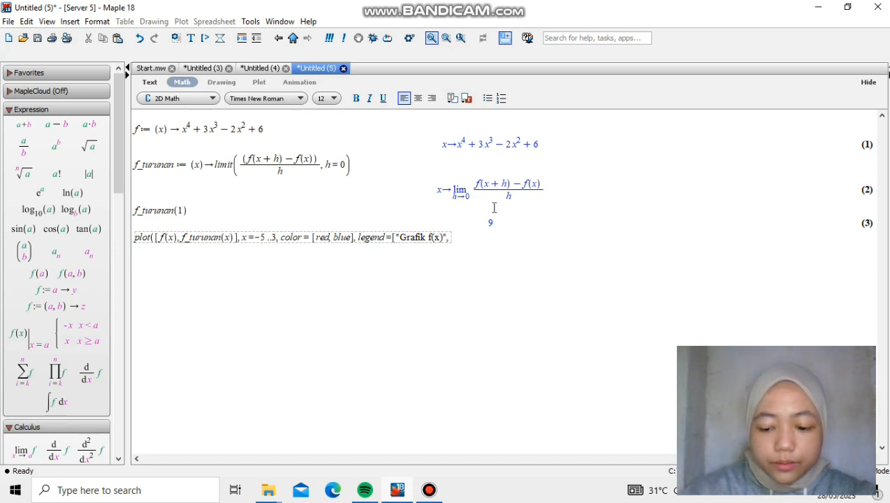
text("Graf)
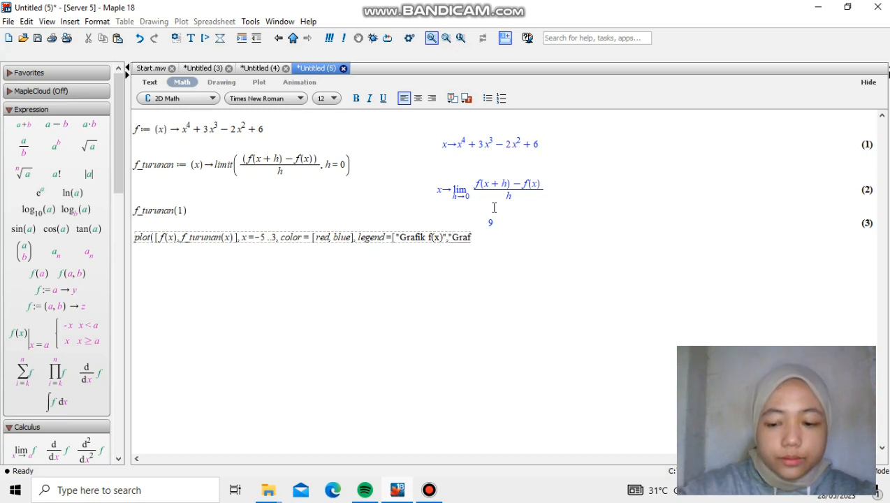
text(ik)
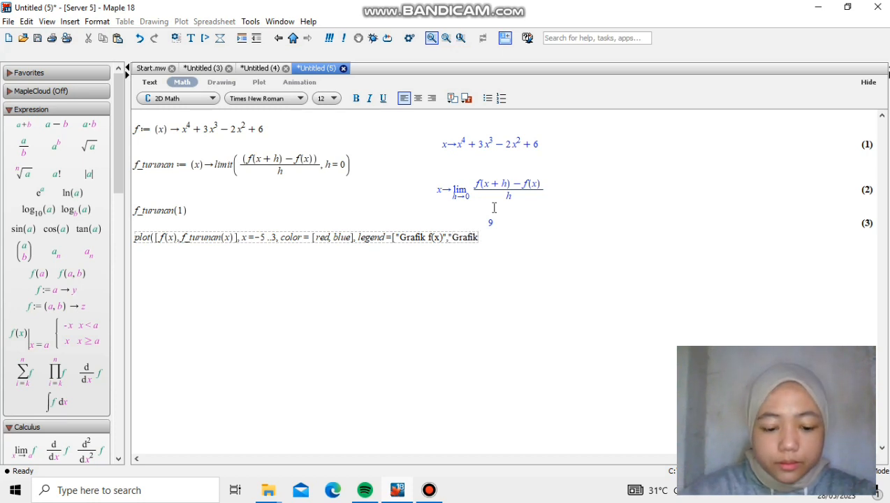
text( f)
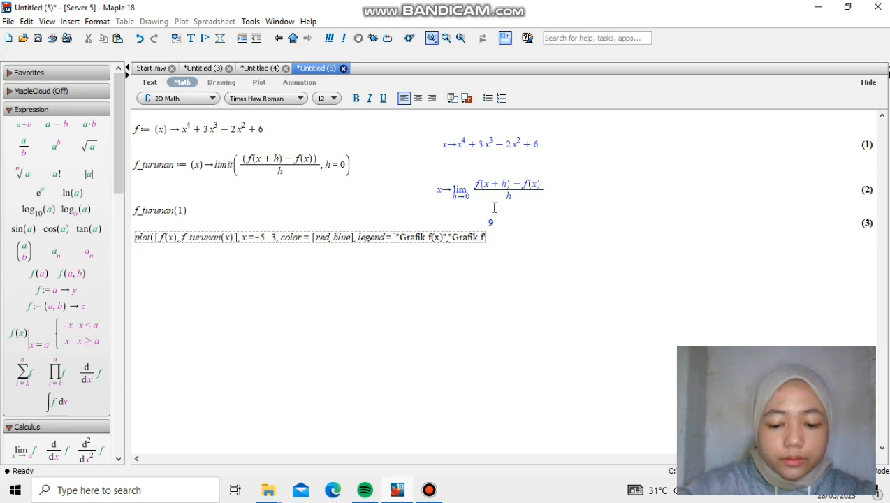
text('(x))
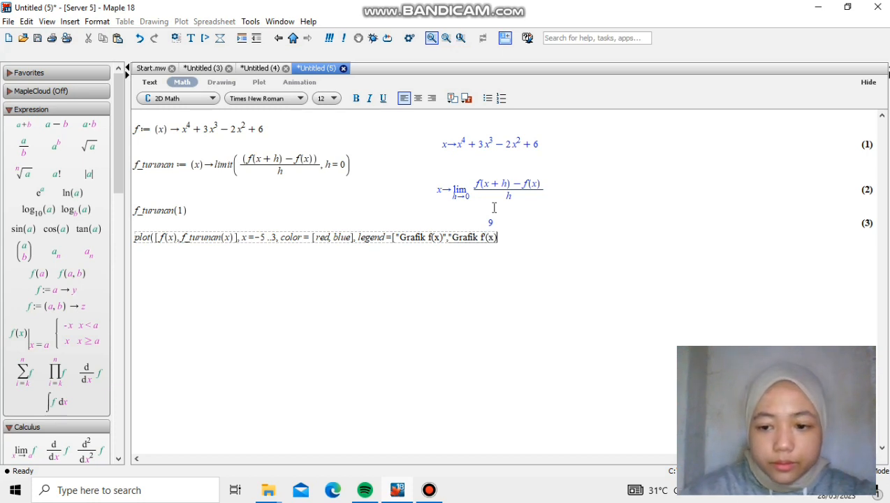
text(")
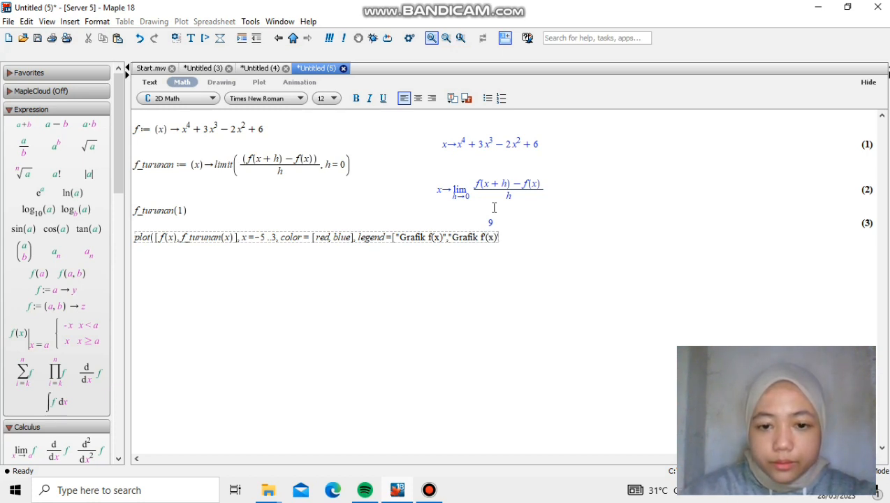
text(")
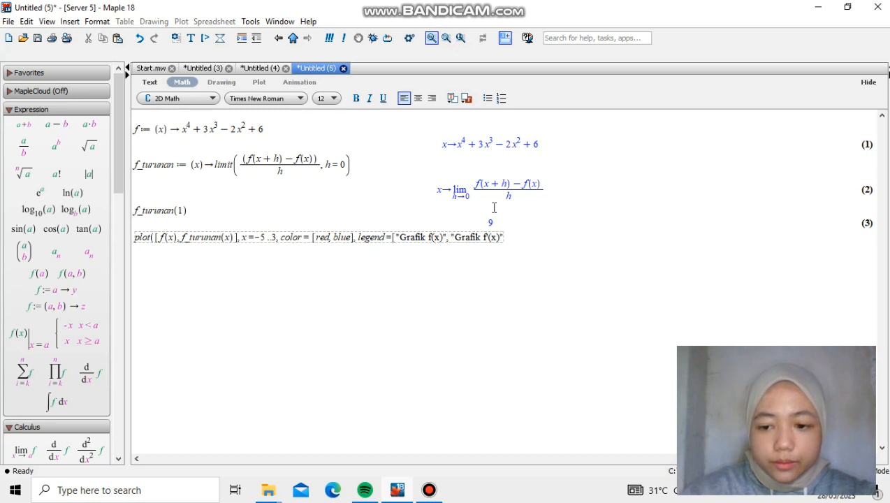
text(]))
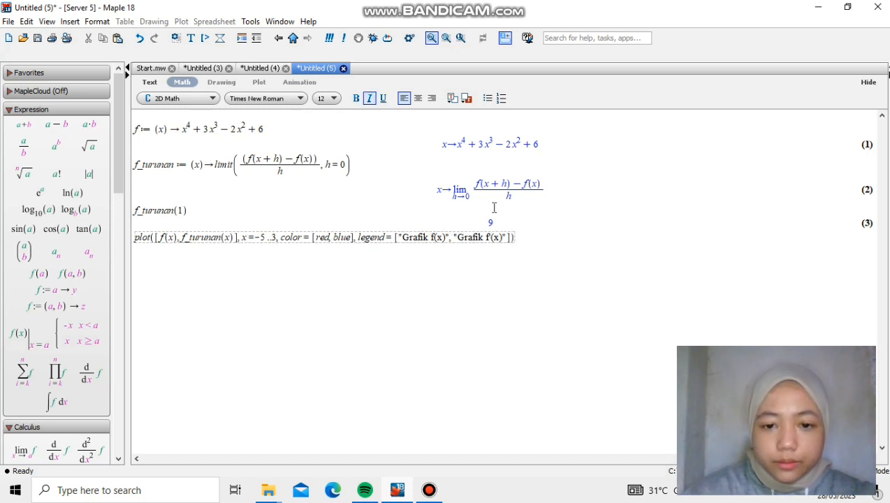
key(Return)
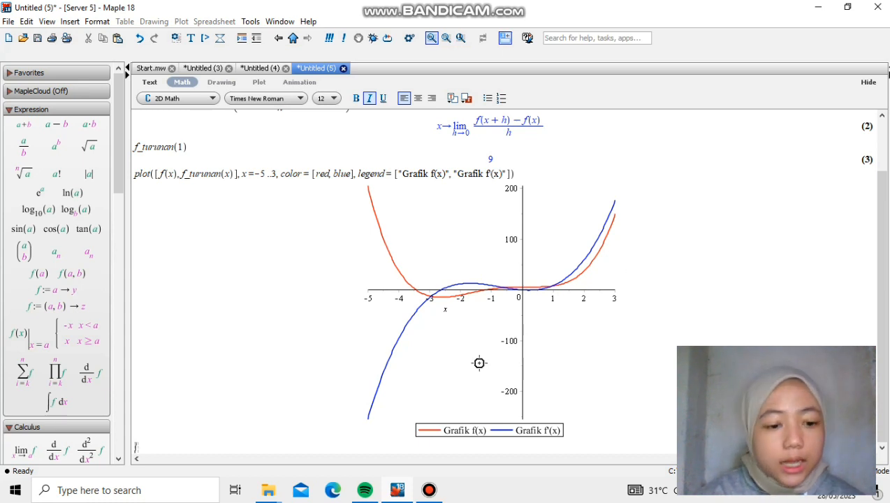
Step: Solve the derivative for its zeros by executing solve(f_turunan(x) = 0, x) below the plot
text(solve)
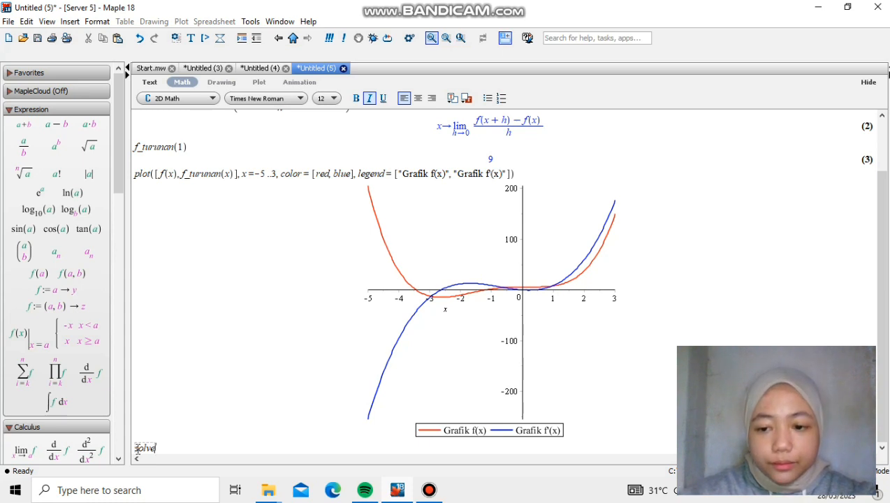
text((f)
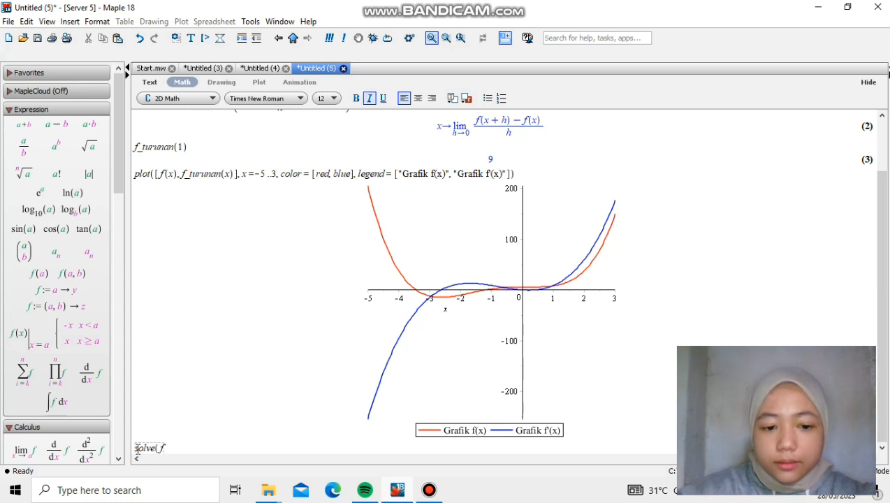
text(_tu)
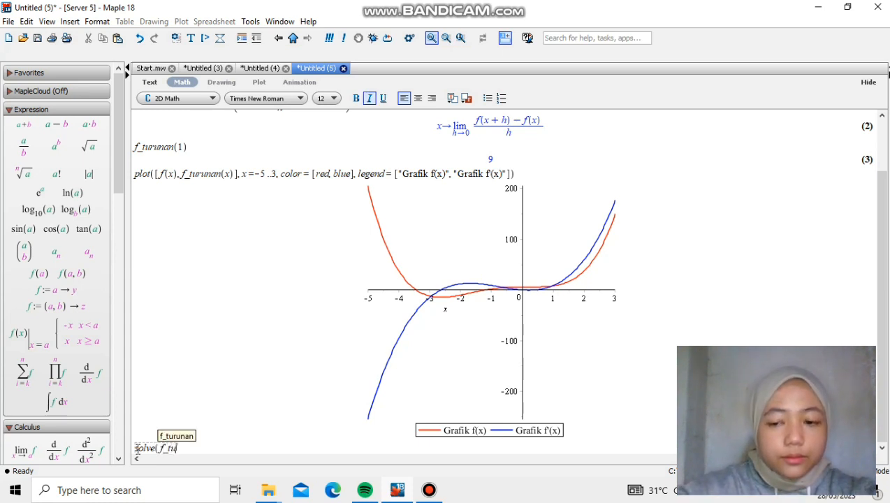
text(runan()
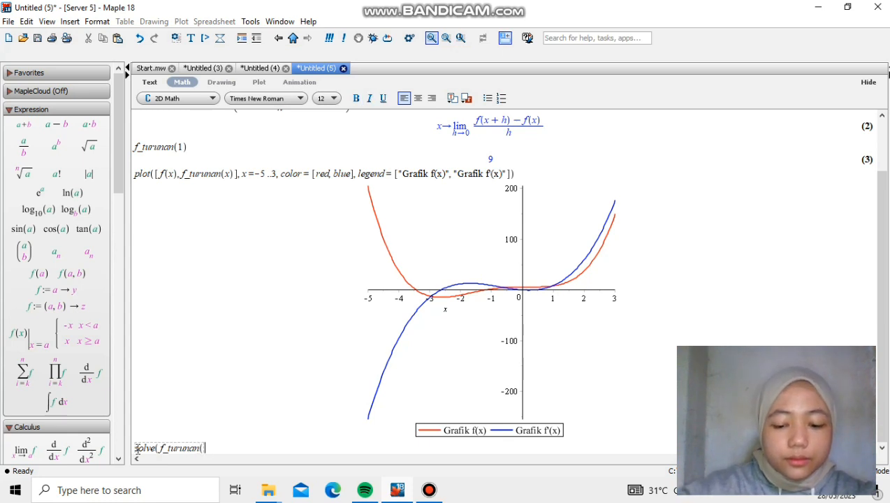
text(x) = )
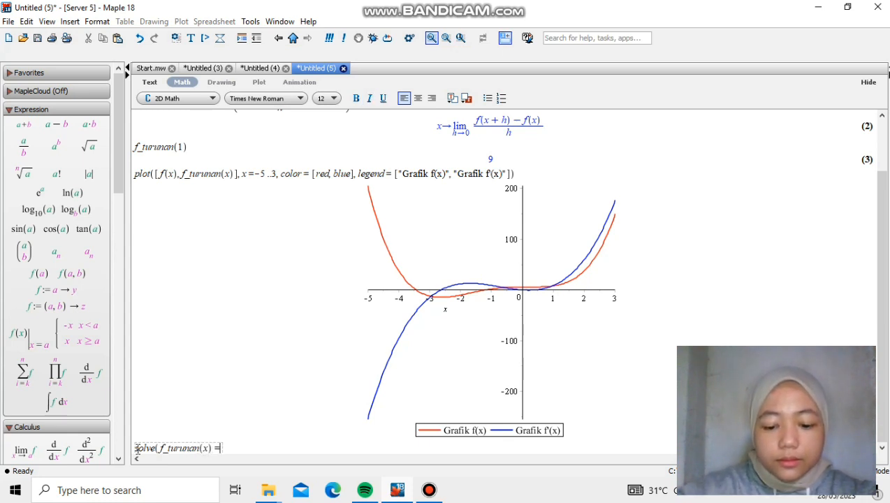
text(0)
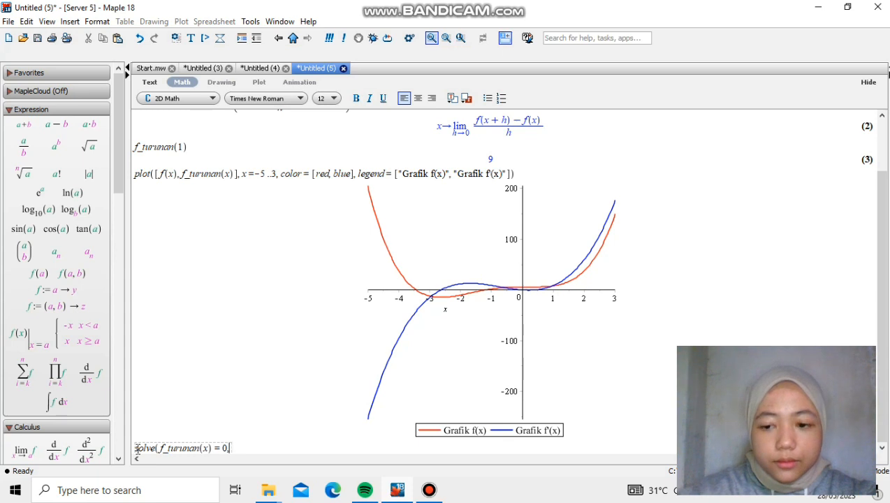
text(, x))
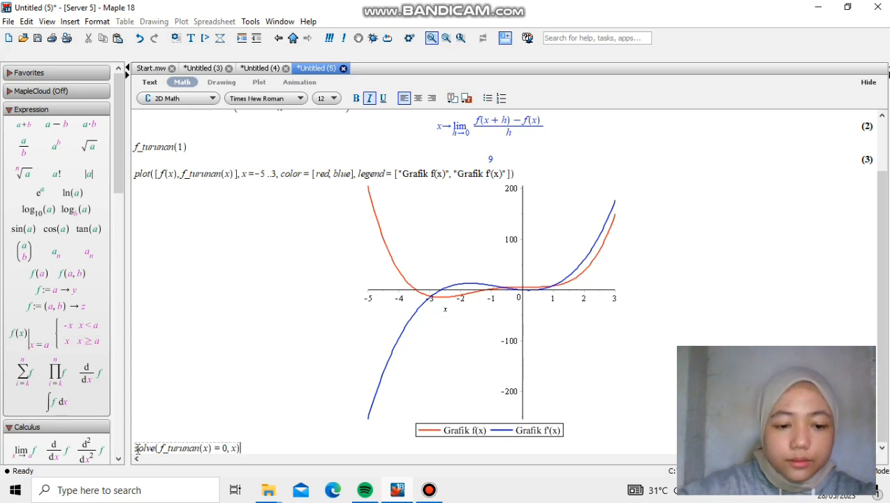
key(Return)
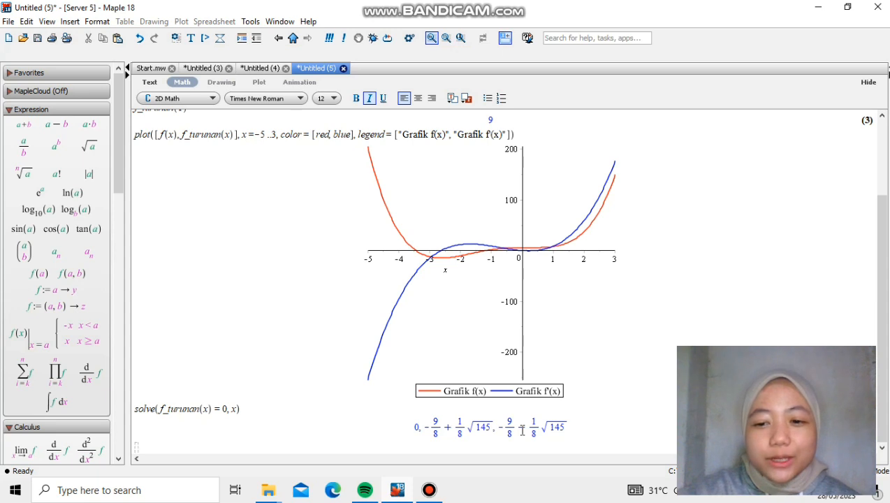
Step: Solve for the derivative's zeros in decimal form by executing solve(f_turunan(x) = 0.0, x)
text(solve)
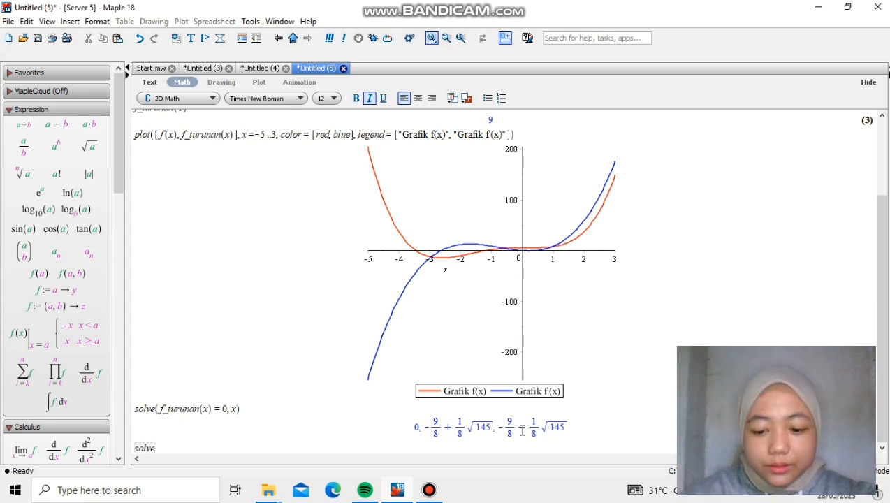
text((f)
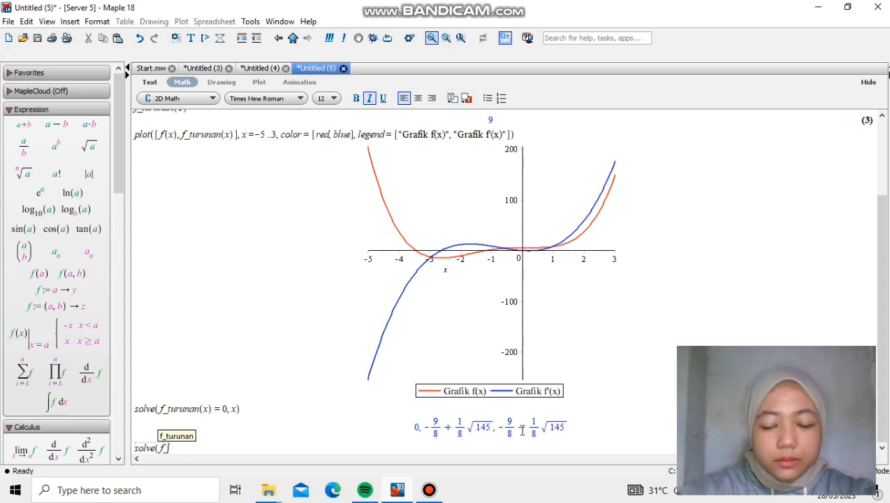
text(_turunan)
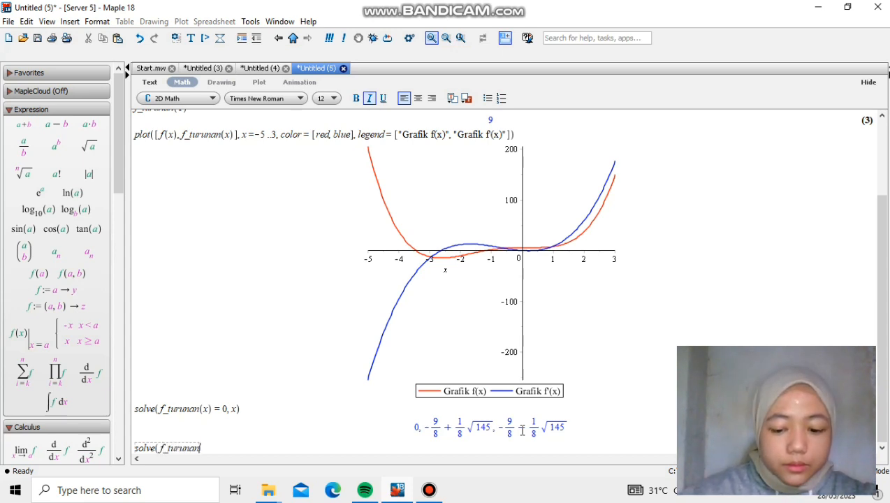
text((x))
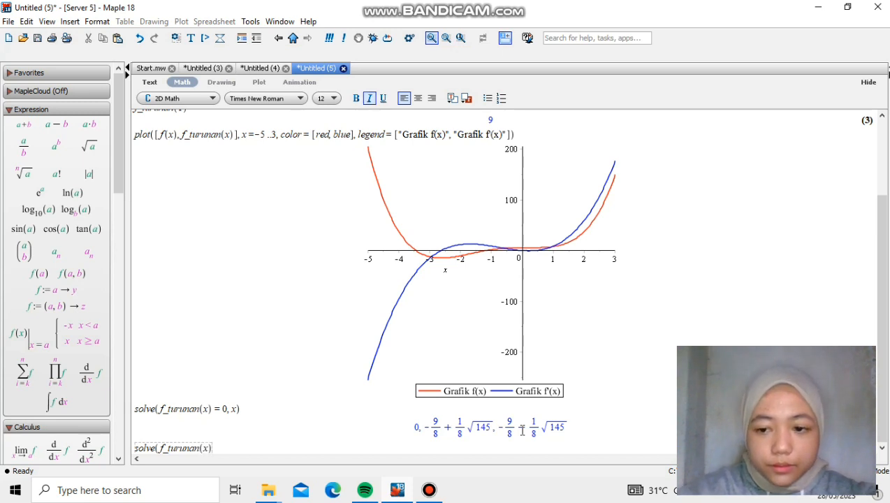
text(=0,)
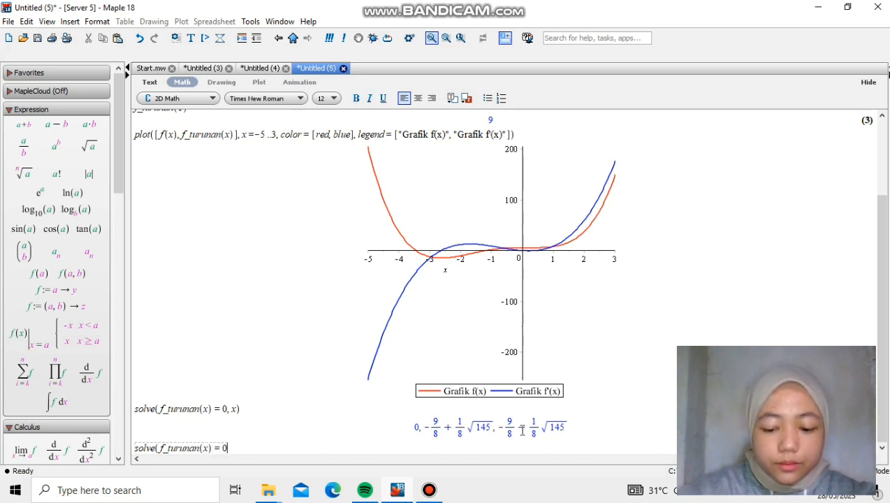
text(0,)
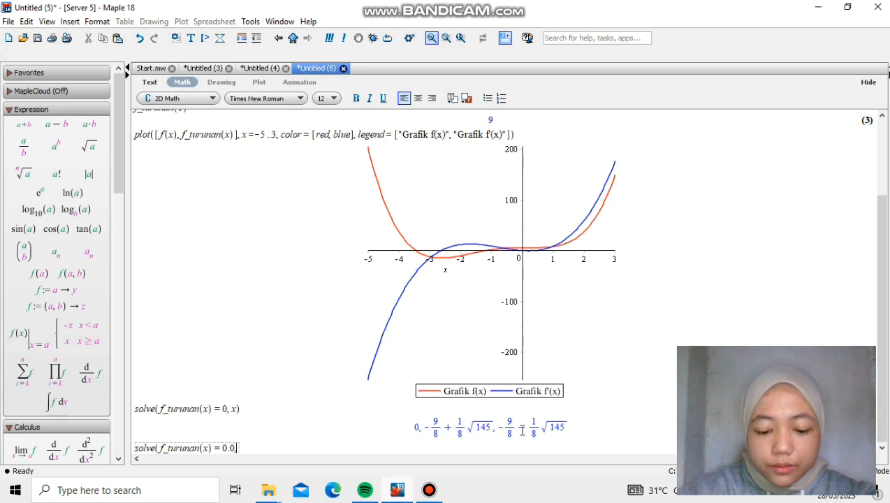
text( x))
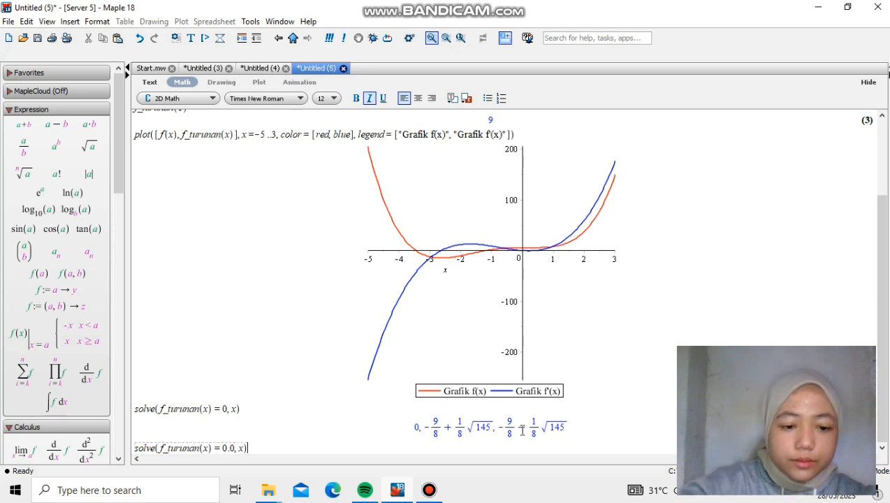
key(Return)
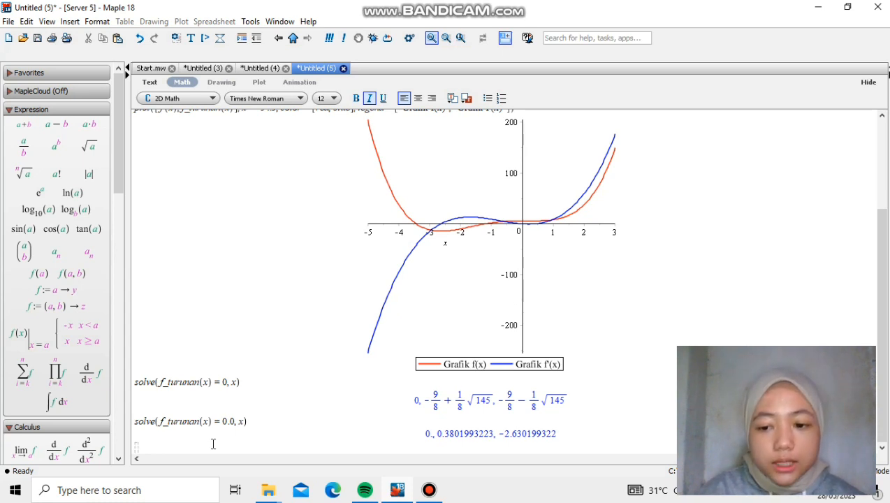
Step: Begin a new plot command below the decimal solutions, with f(x) as the first entry of its function list
text(p)
key(BackSpace)
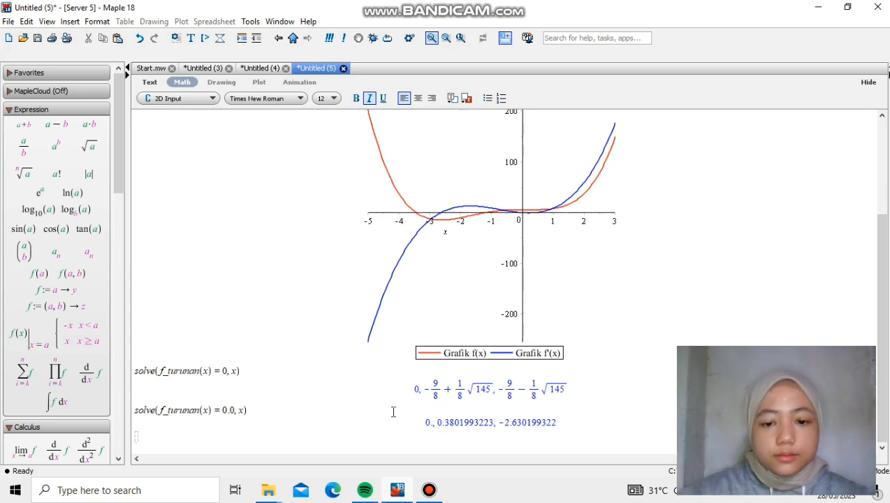
text(plo)
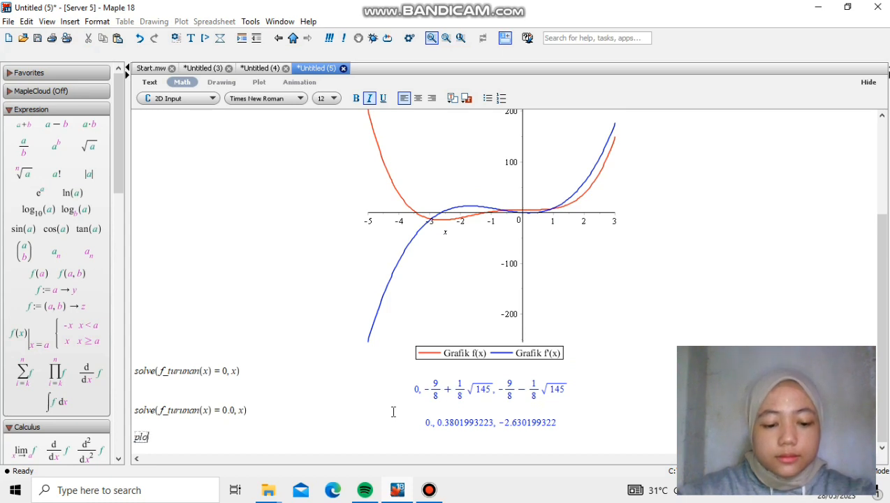
text(t)
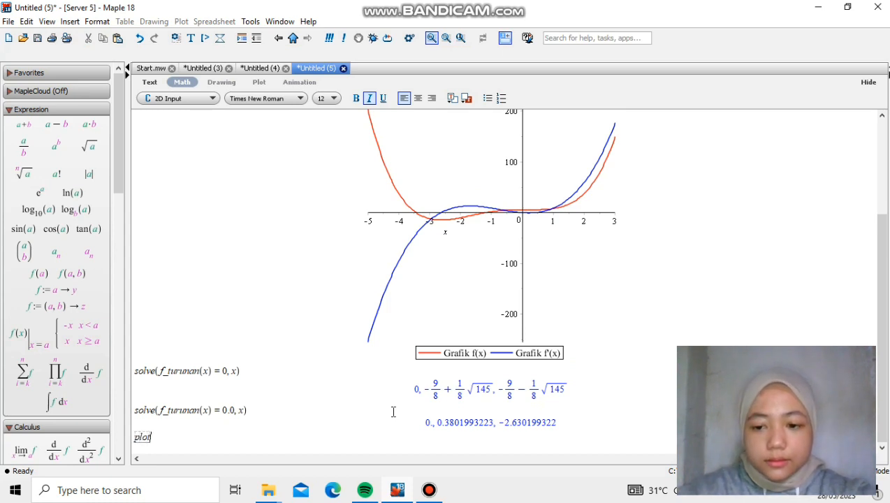
text(()
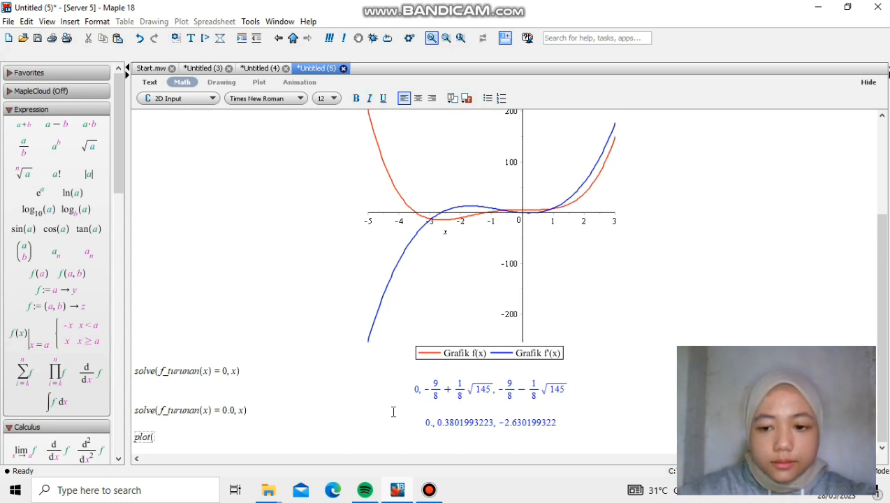
text([f(x)])
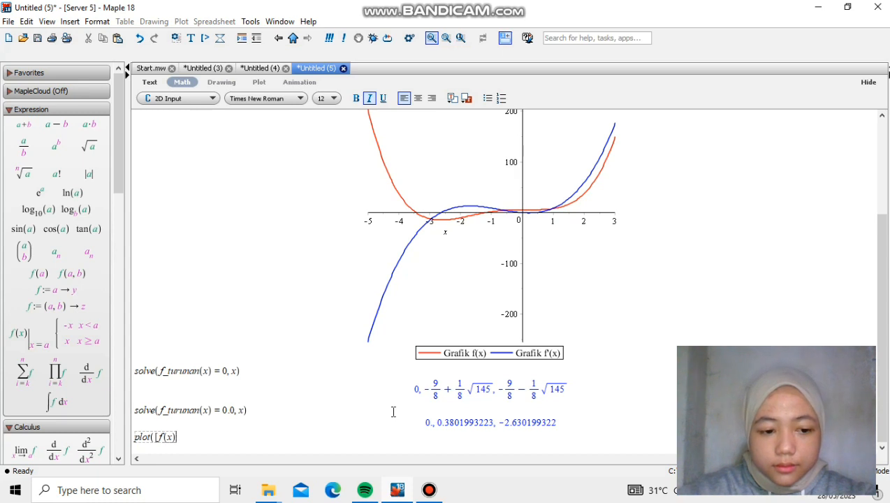
text(,f+)
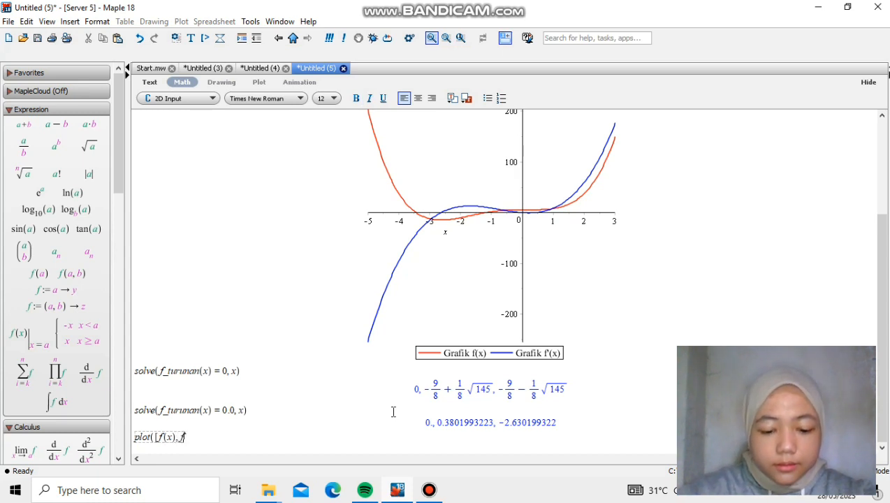
text(turunan)
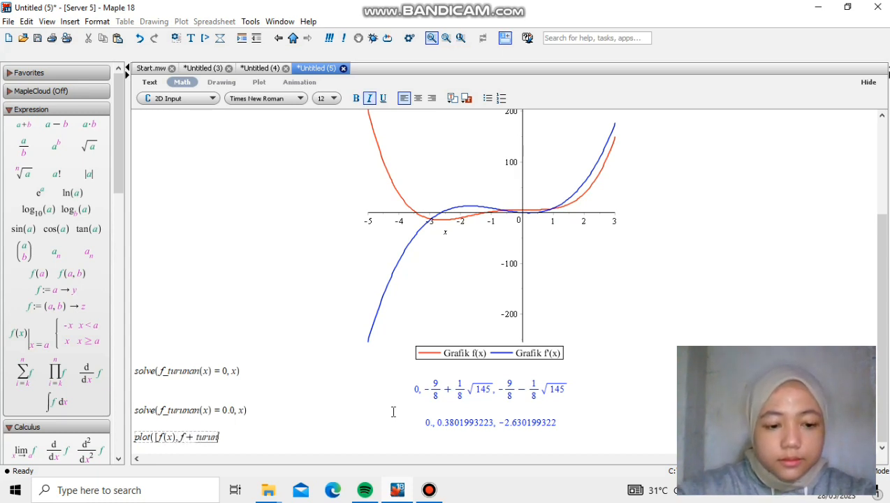
key(BackSpace)
key(BackSpace)
key(BackSpace)
key(BackSpace)
key(BackSpace)
key(BackSpace)
key(BackSpace)
key(BackSpace)
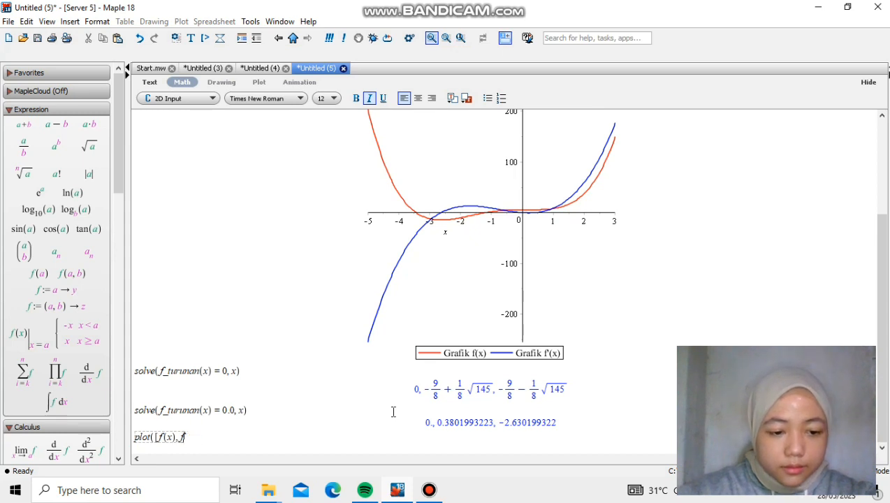
Step: Complete the second entry of the plot command's function list as f_turunan(x) and close the list
text(_turunan)
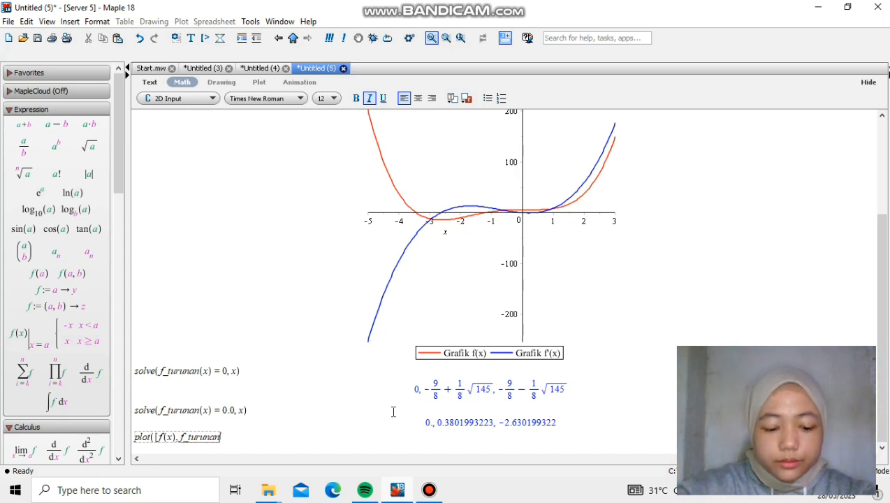
text((x)])
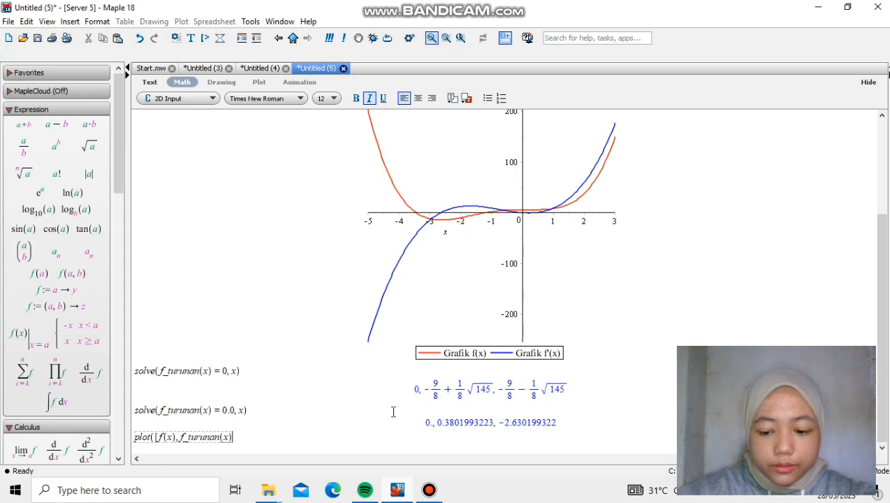
text(])
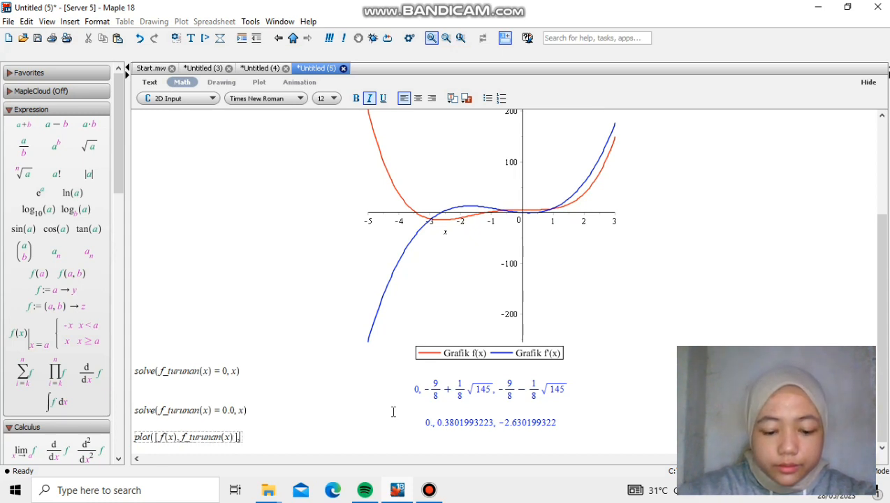
Step: Add the plotting range x = -2.8..0.5 to the new plot command
text(, x=)
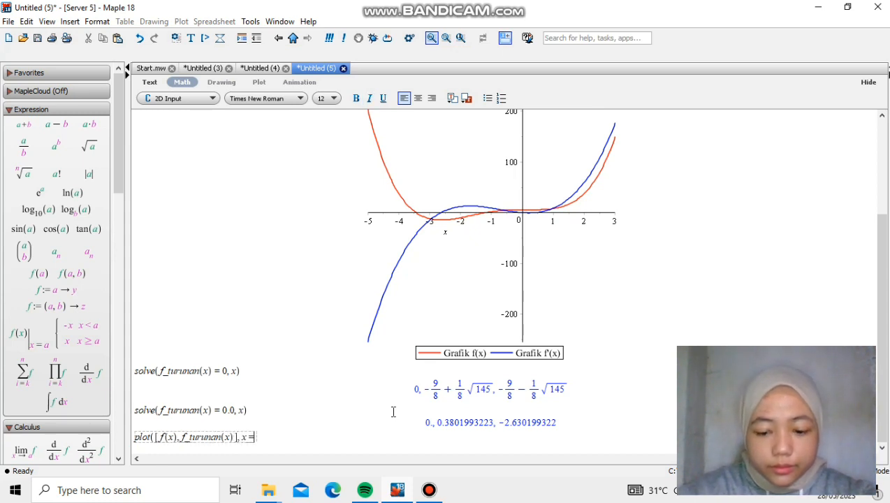
text(-2.8.)
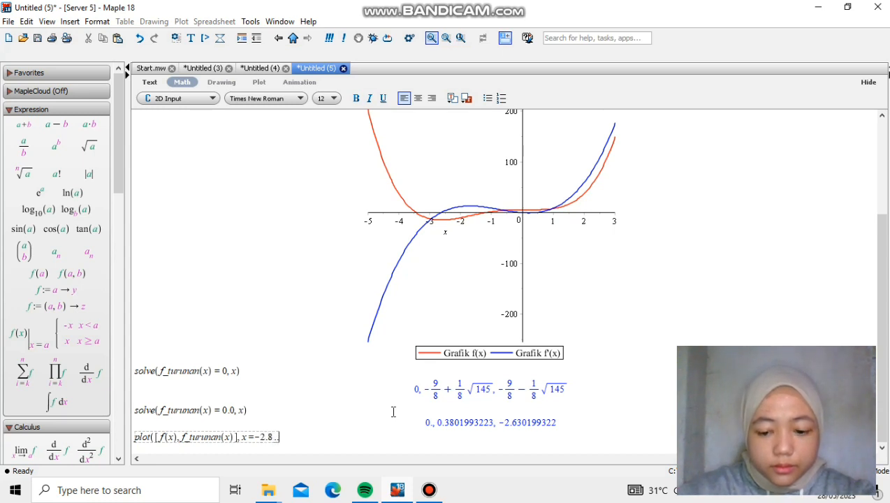
text(.0.5)
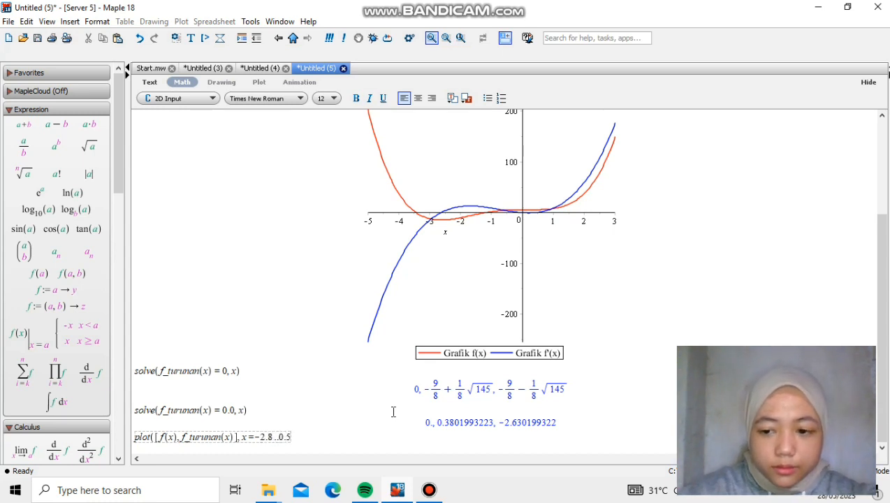
text())
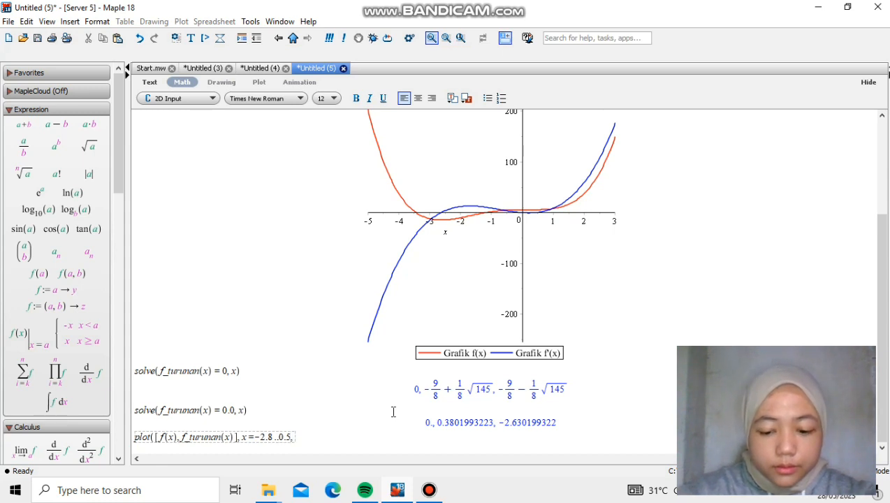
Step: Add a color option with red and blue for the two curves to the new plot command
text(colo)
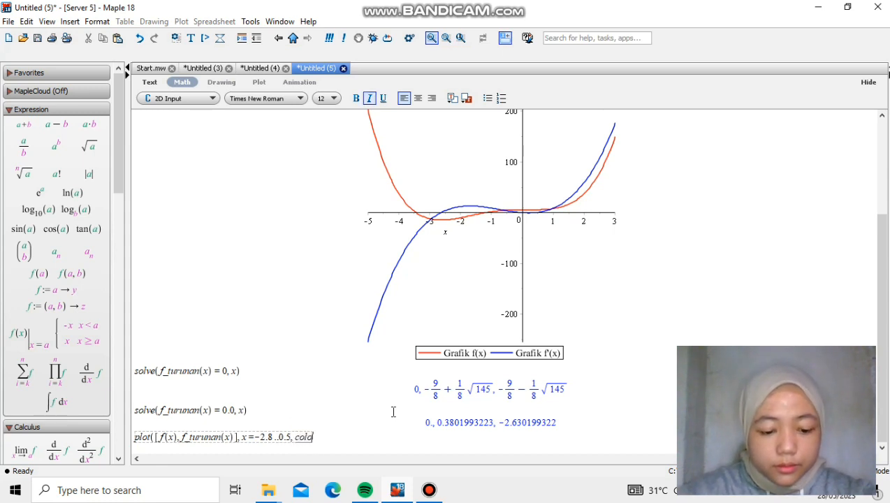
text(r=)
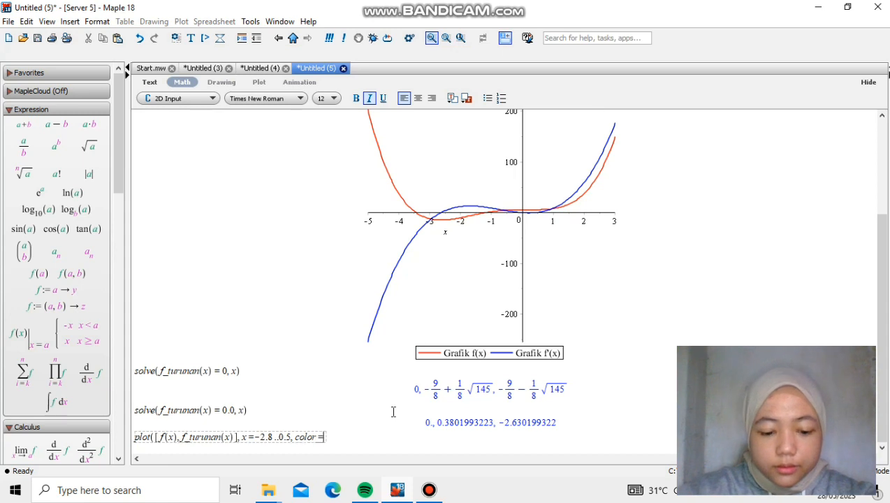
text([red)
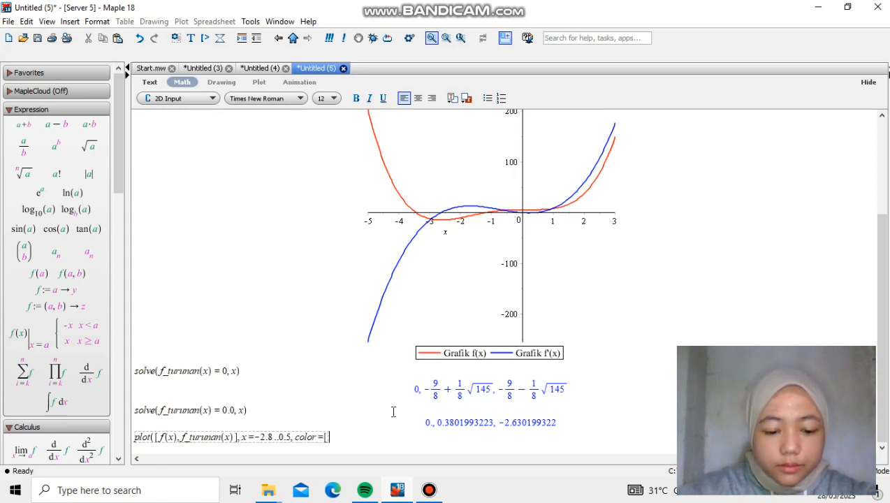
text(, blue)
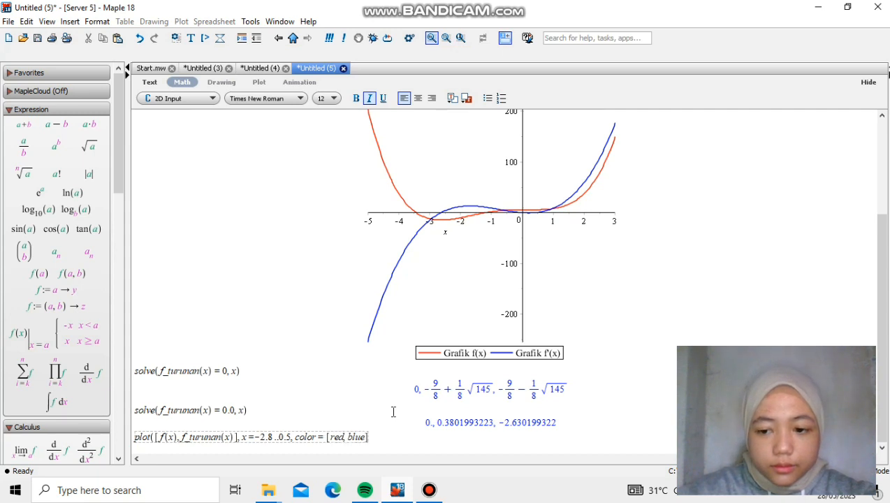
Step: Add a legend option to the new plot command, with "Grafik f(x)" as the first label
key(Right)
text(, legend )
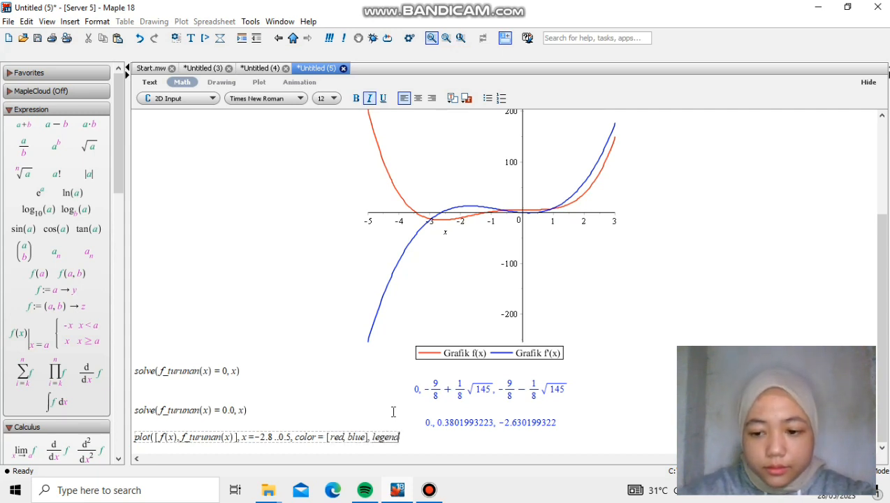
text(= )
text([)
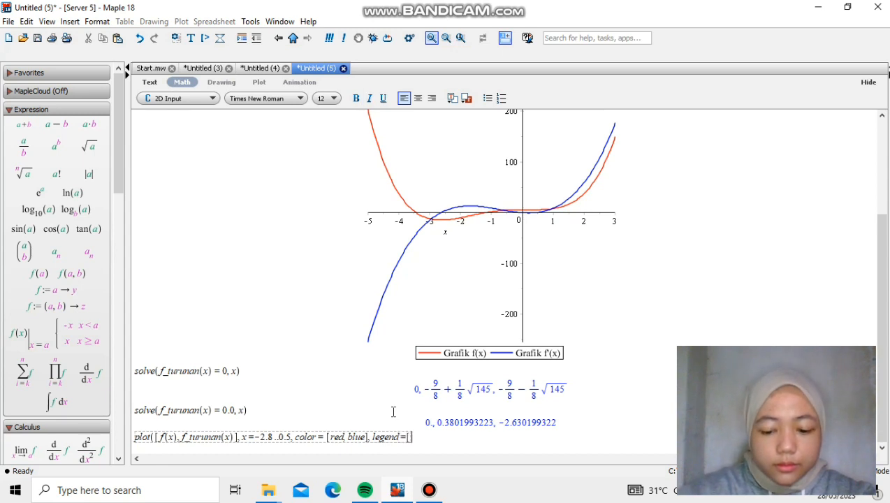
text("Grafik)
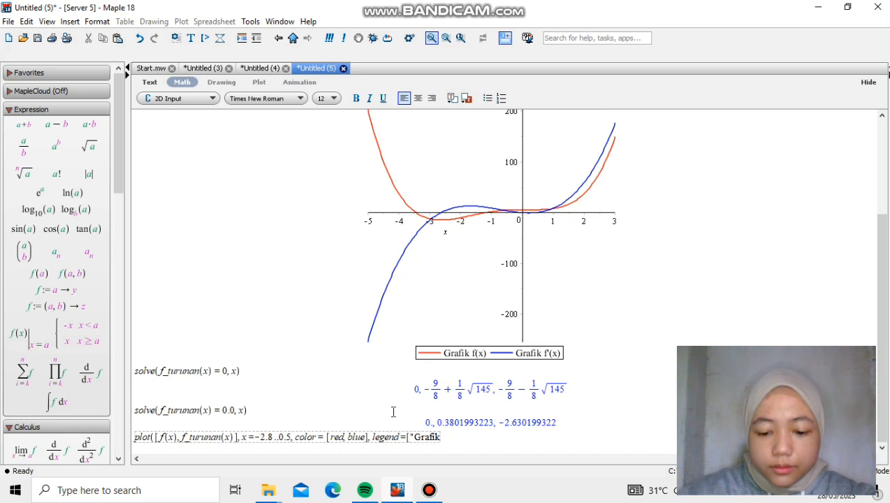
text( f(x))
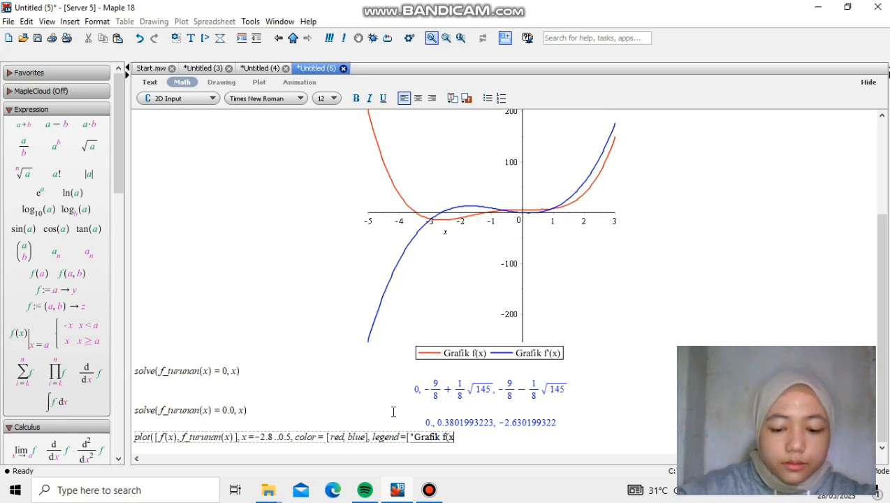
text(", )
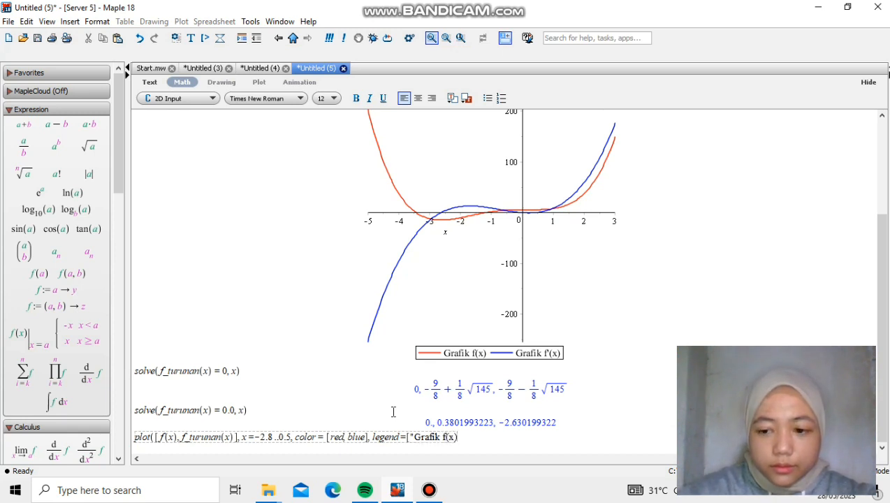
Step: Complete the legend list with the second label "Grafik f'(x)", close the plot command and execute it
text("Graf)
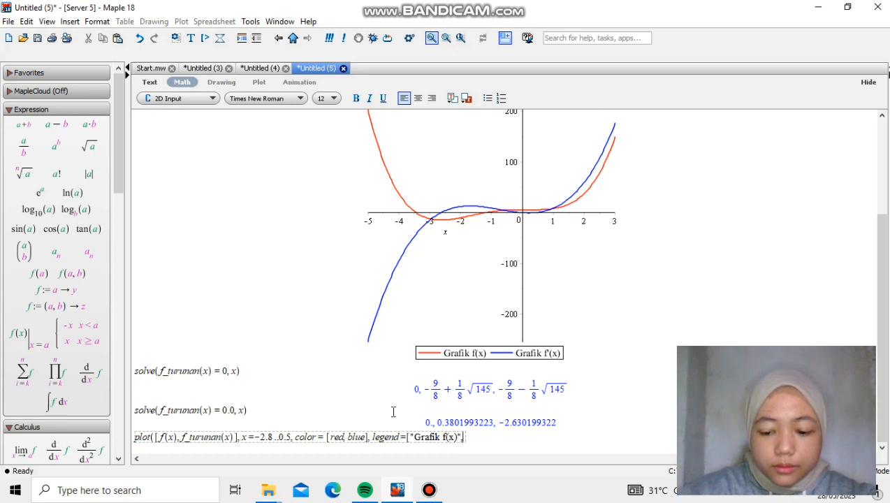
text(ik)
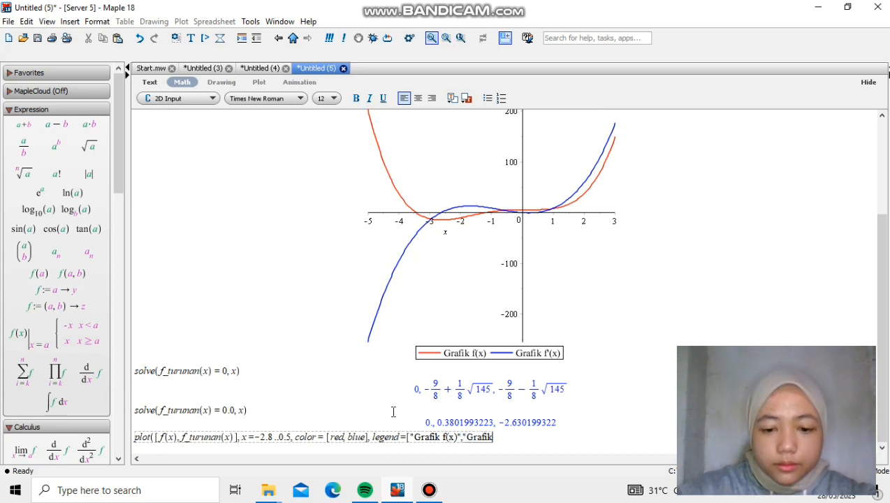
text( f)
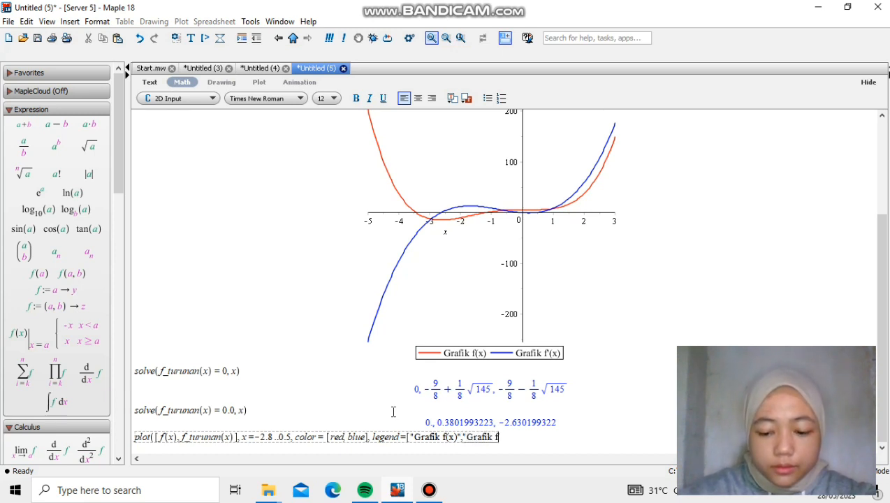
text('(x))
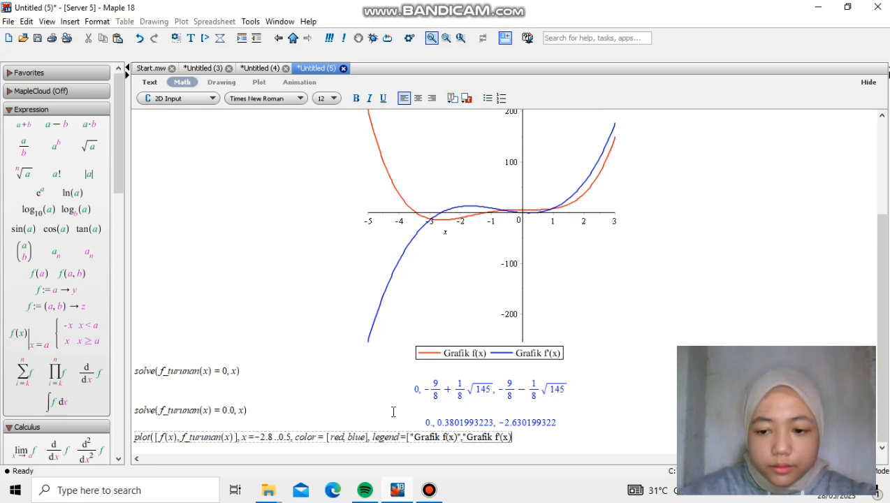
text("])
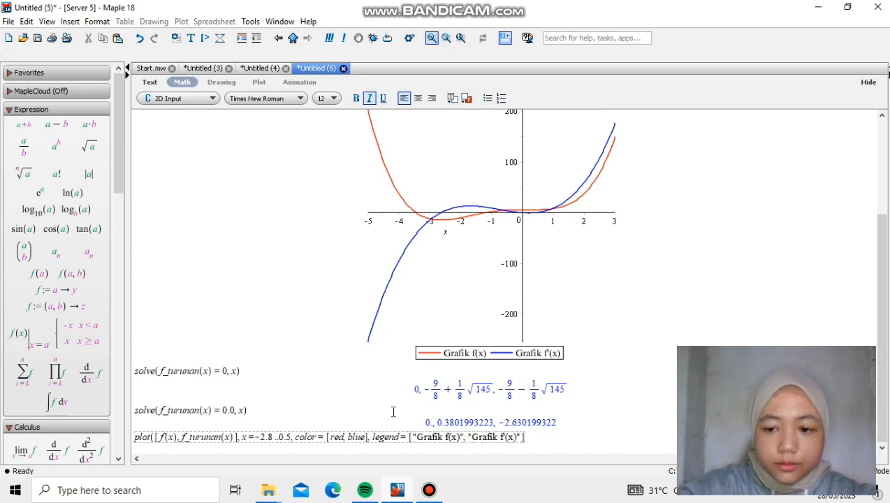
text();)
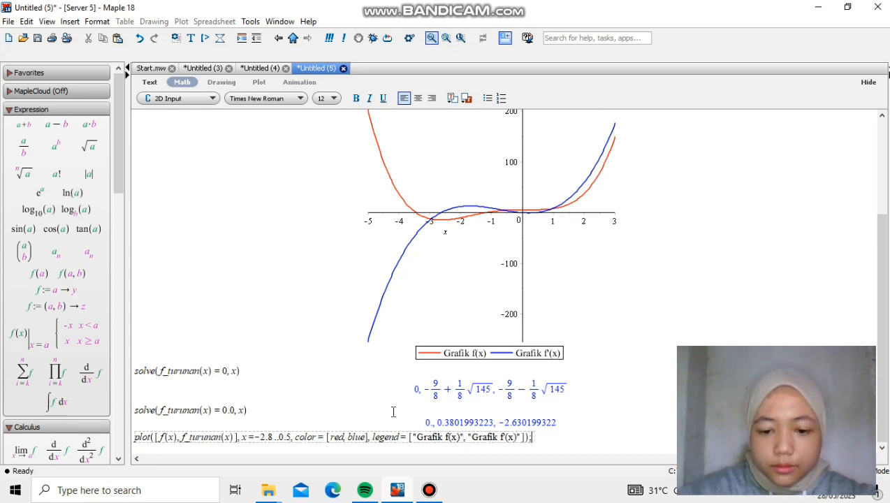
key(Return)
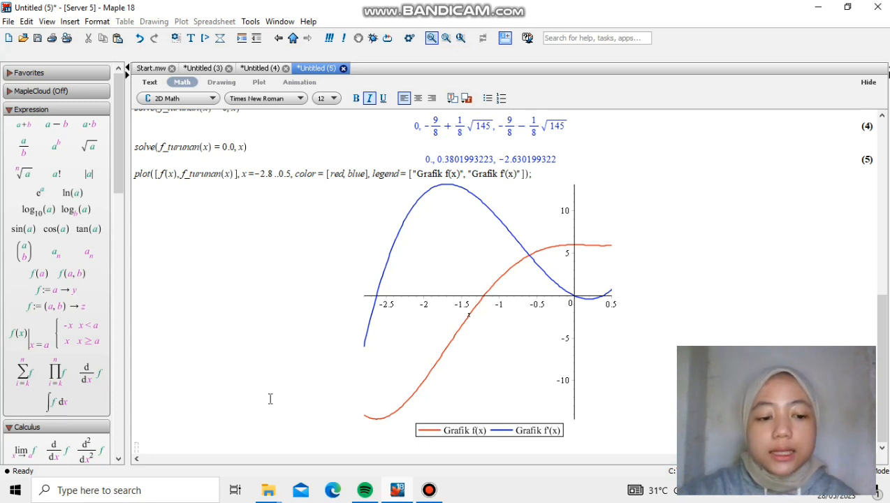
Step: Load the Student[Calculus1] package with a with() command below the new plot
text(with)
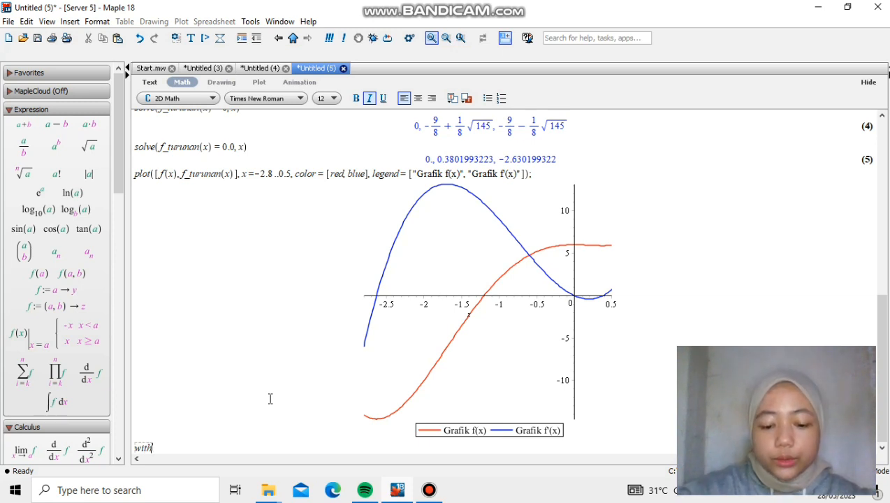
text((Student)
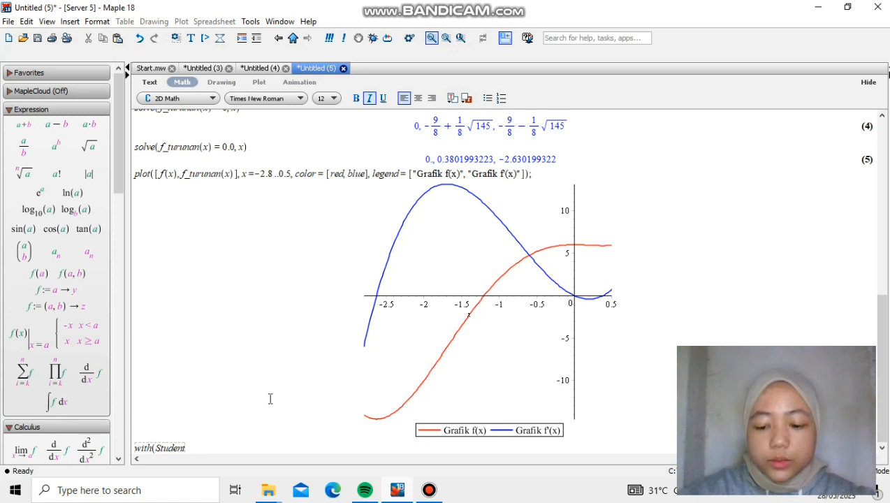
text([Co)
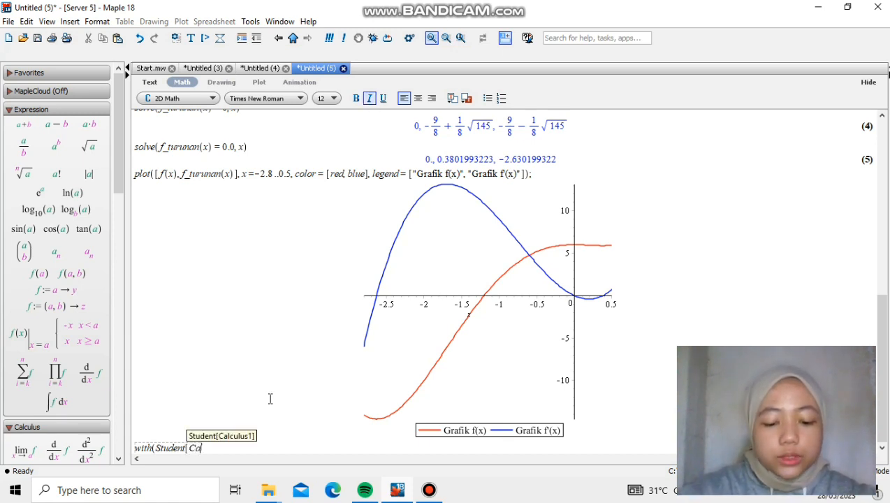
key(BackSpace)
text(alculus)
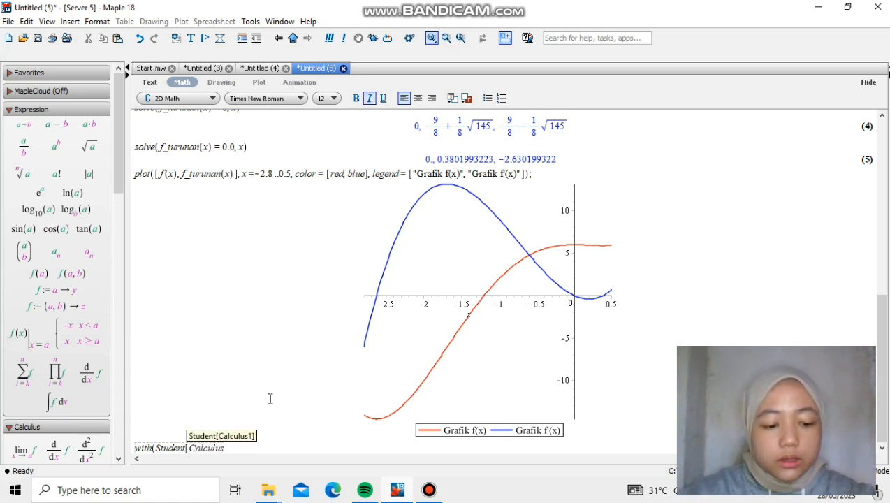
text(1])
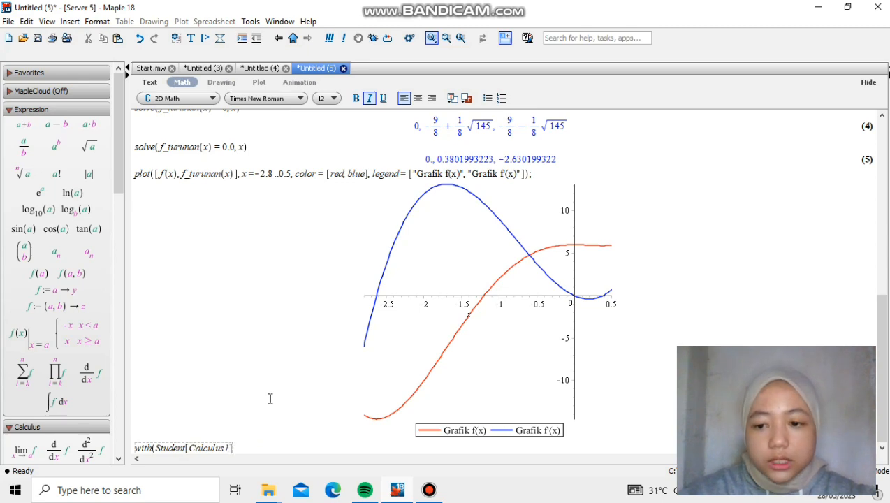
text())
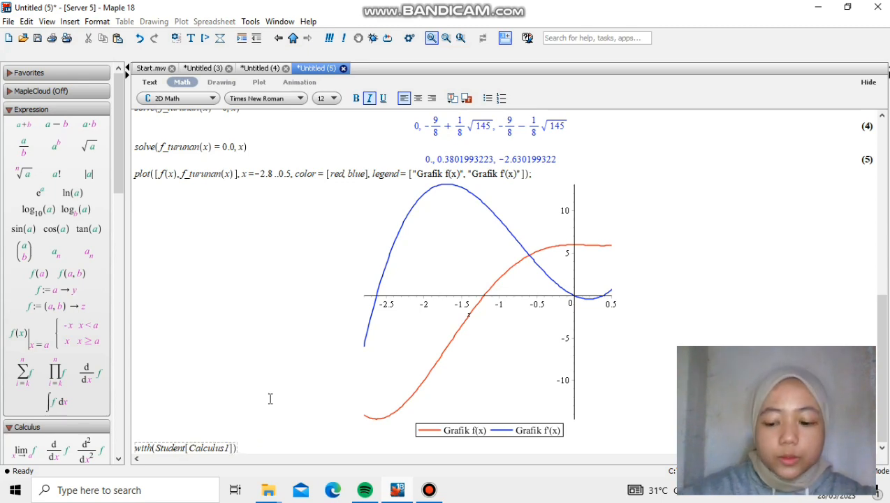
key(Return)
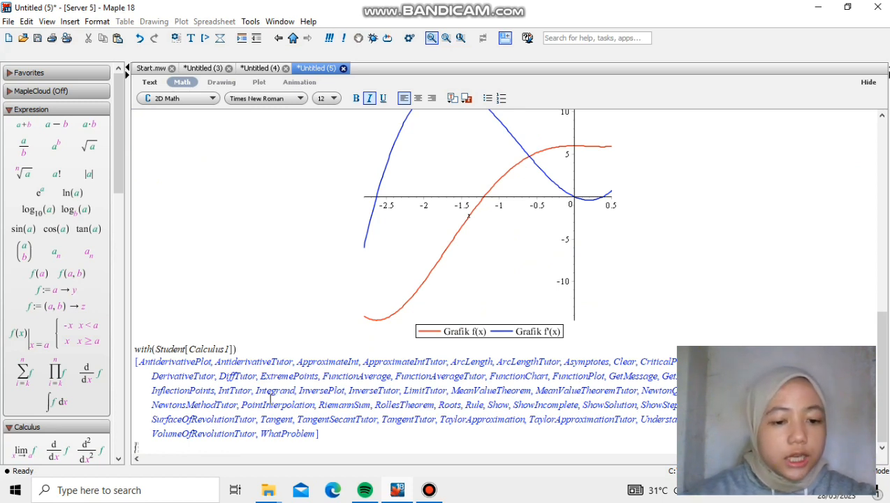
Step: Insert a one-variable function definition template for f below the package output, with (x) as the argument and the body cleared
click(74, 293)
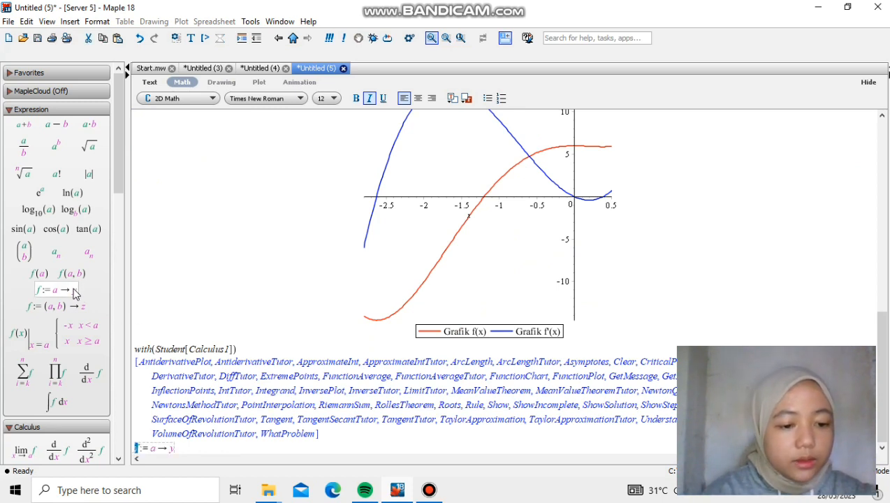
text(f:= a → y)
key(Right)
key(Right)
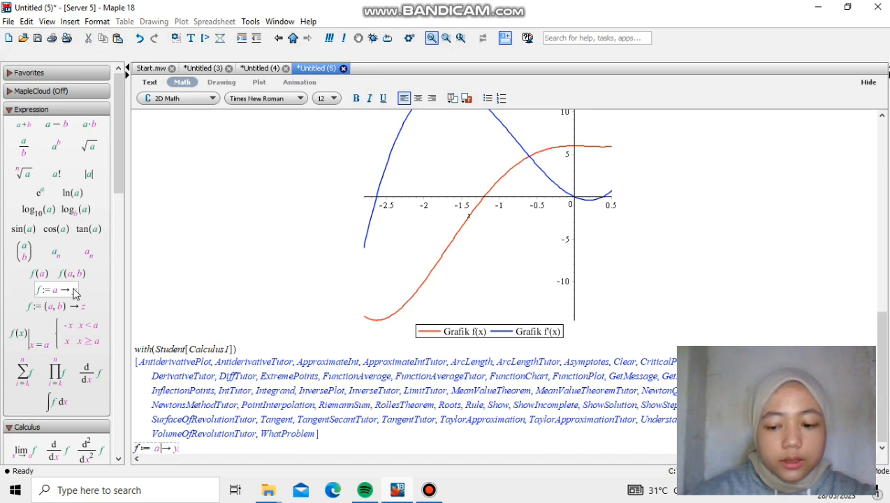
key(BackSpace)
text((x))
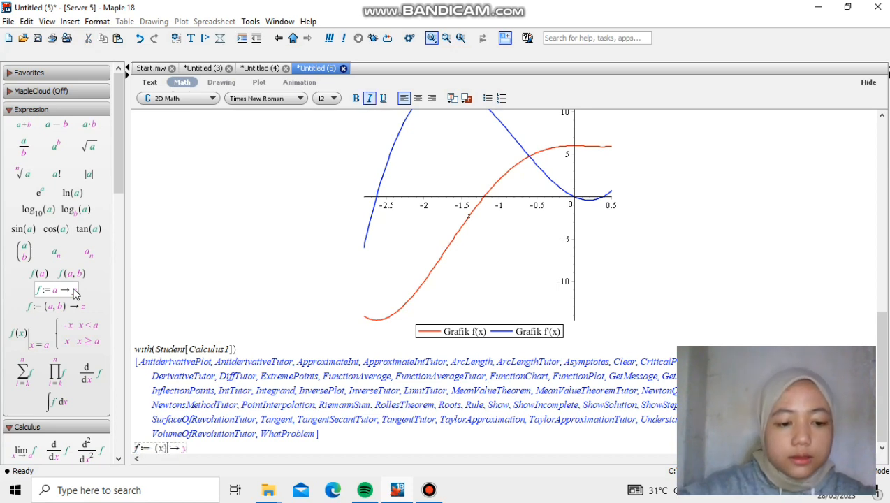
key(Right)
key(BackSpace)
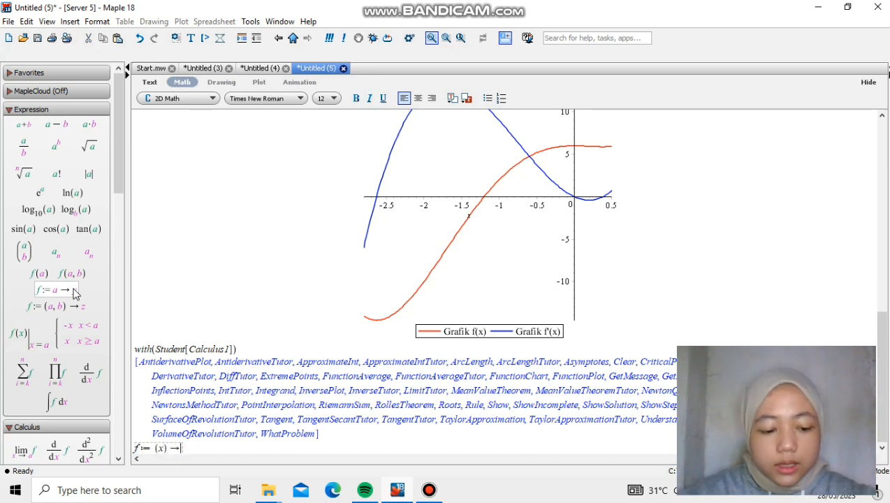
Step: Enter 3x^3 - 4x as the body of the new function f and execute the definition
text(3 x)
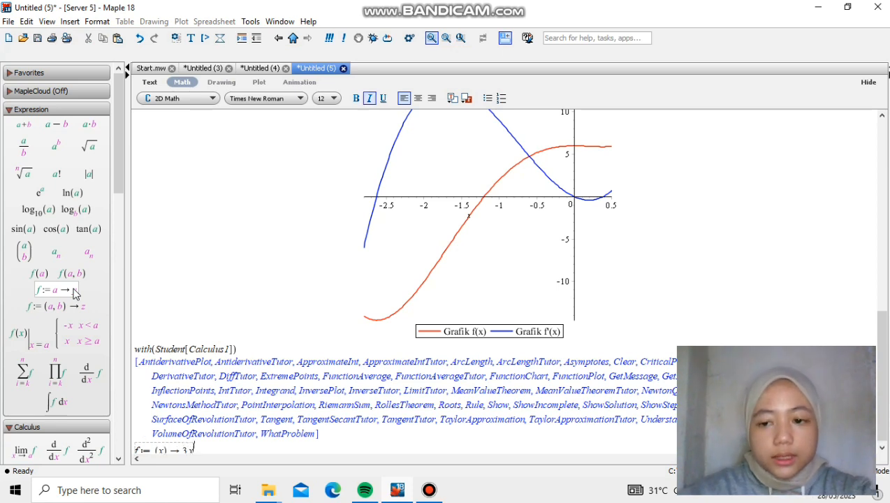
text(^3)
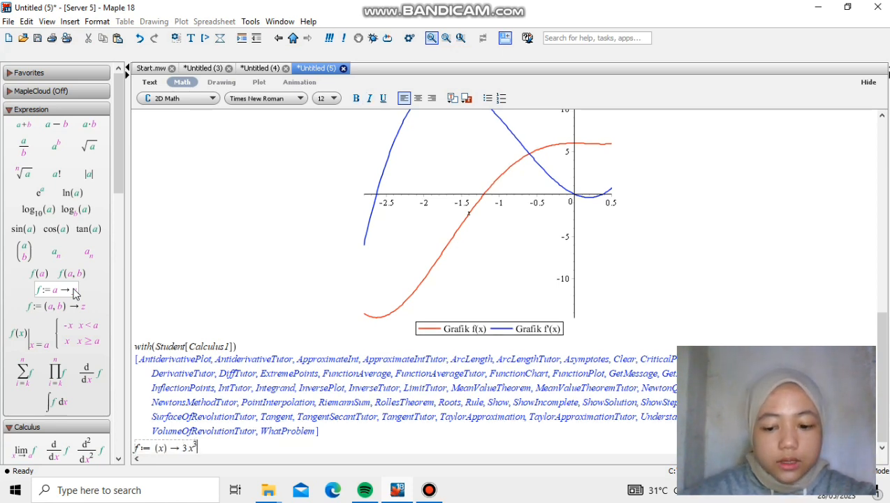
key(Right)
text(-4)
text(x)
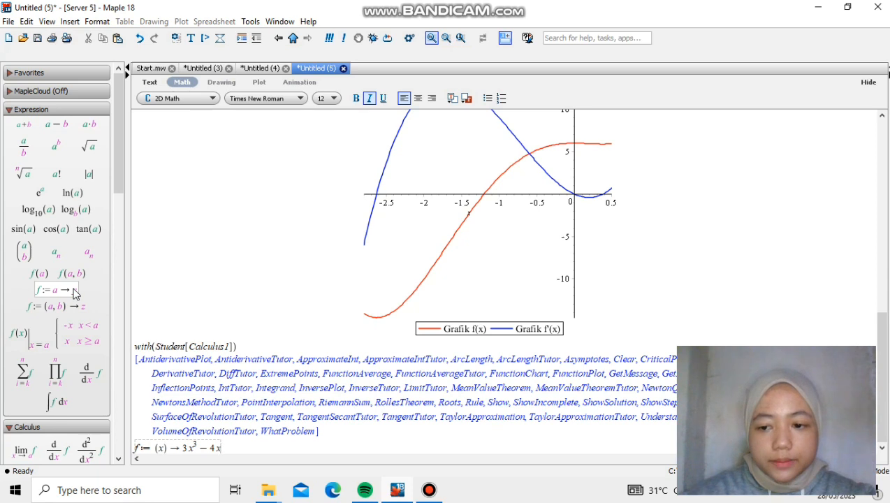
key(Return)
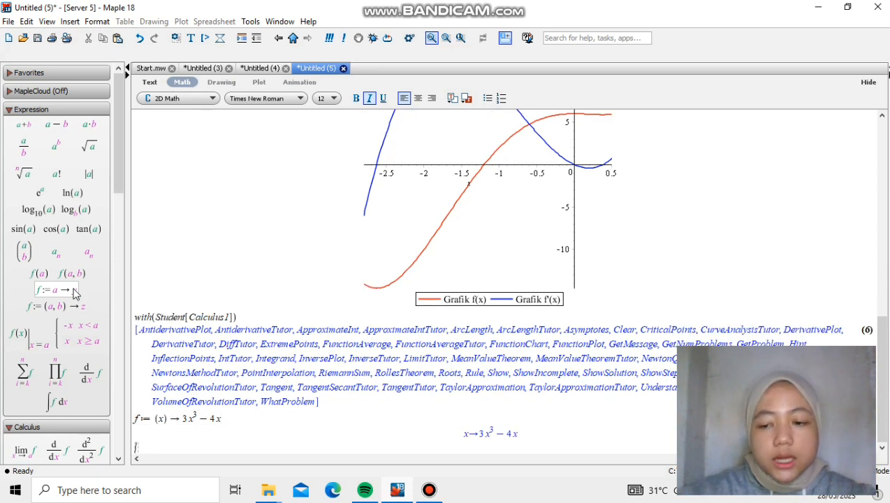
Step: Plot f(x) together with its derivative by executing DerivativePlot(f(x), x=-2..3) below the function definition
text(Det)
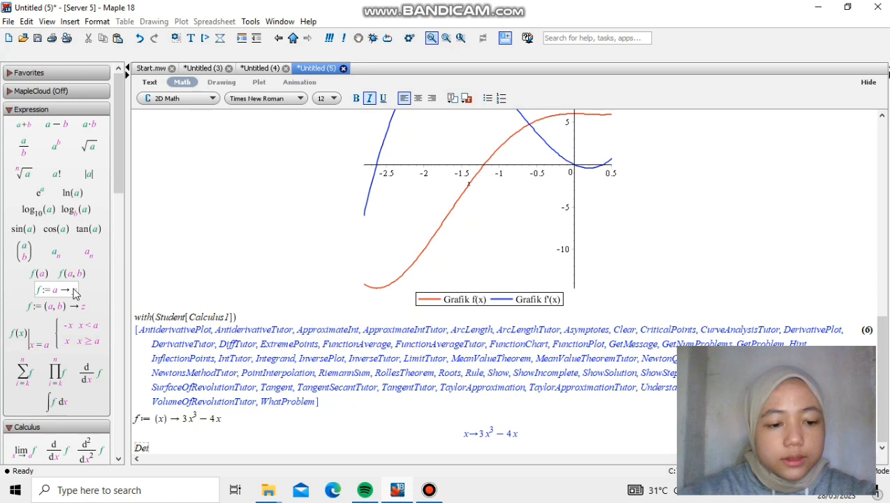
key(BackSpace)
text(ri)
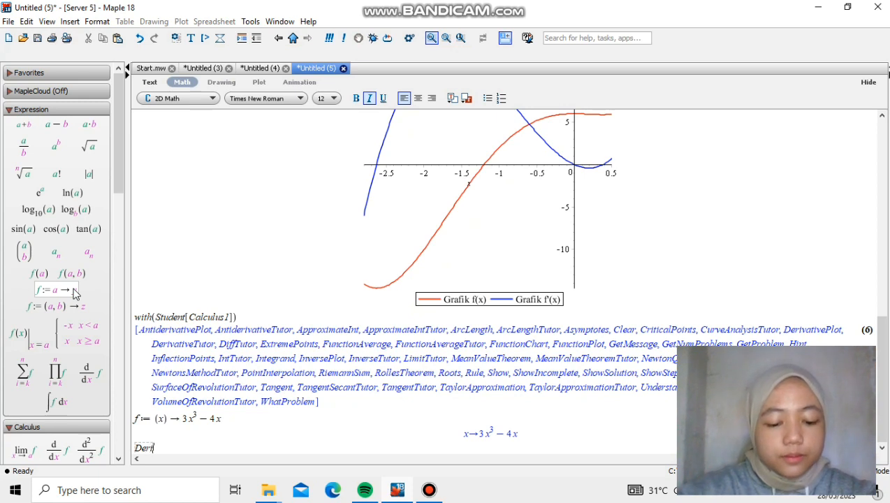
text(vative)
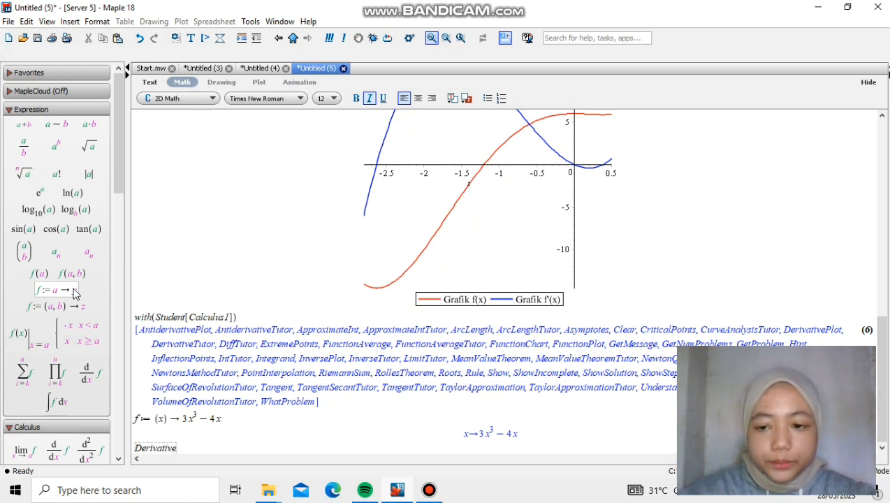
text(Plot)
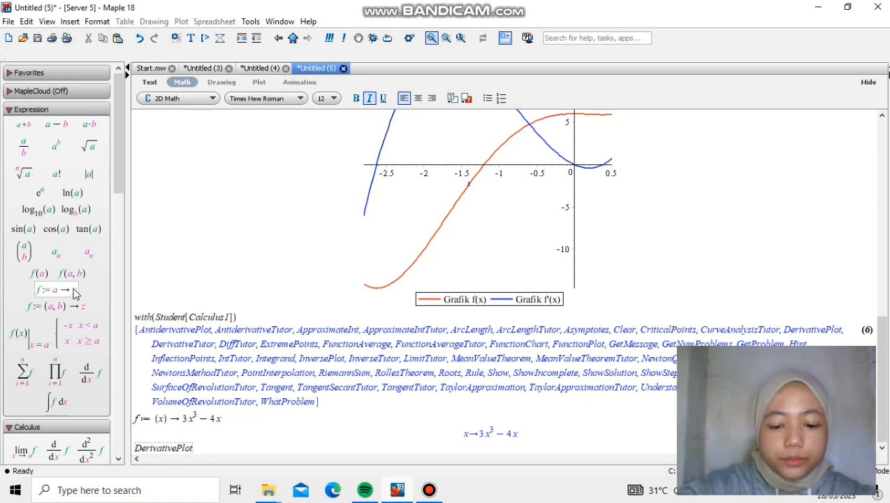
text((f()
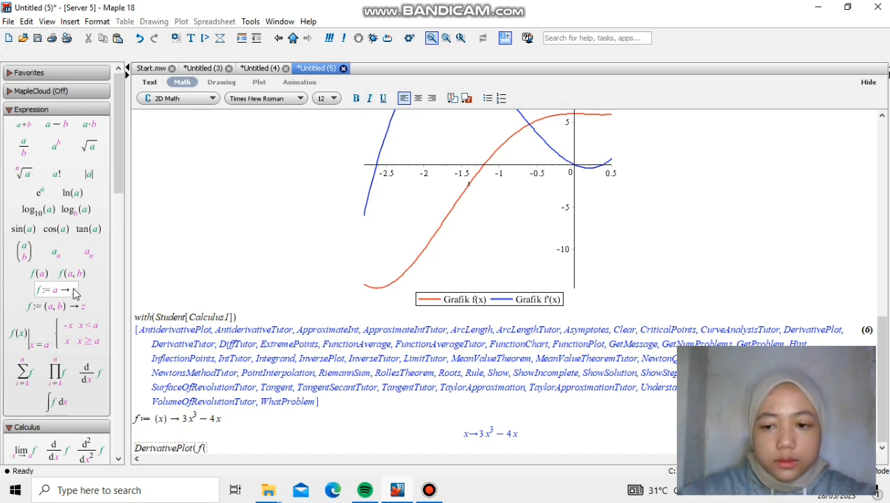
text(x))
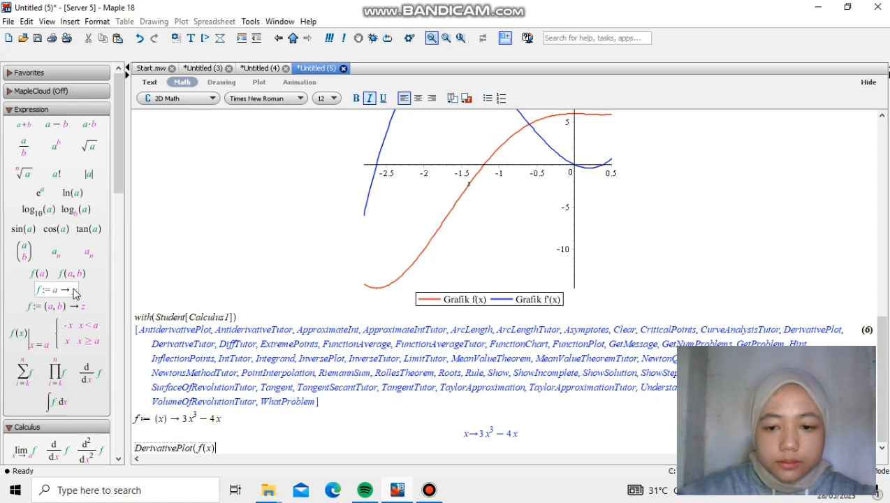
text(, x)
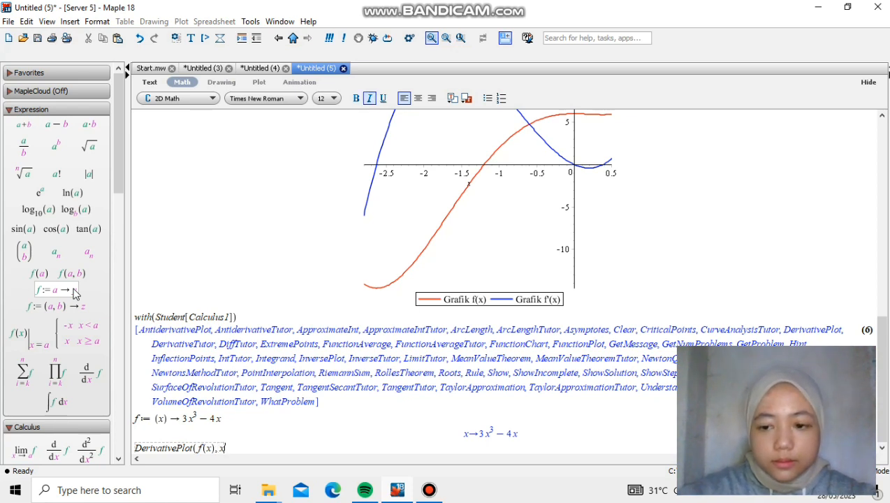
text(=-2)
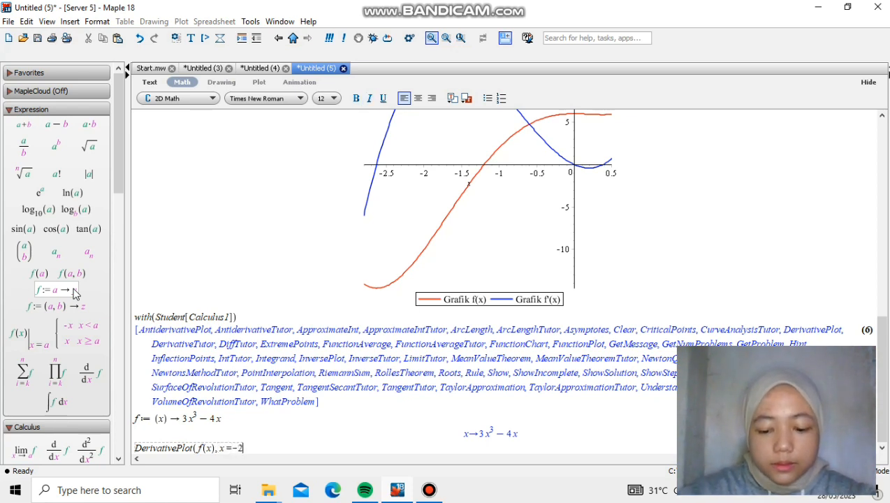
text(..3))
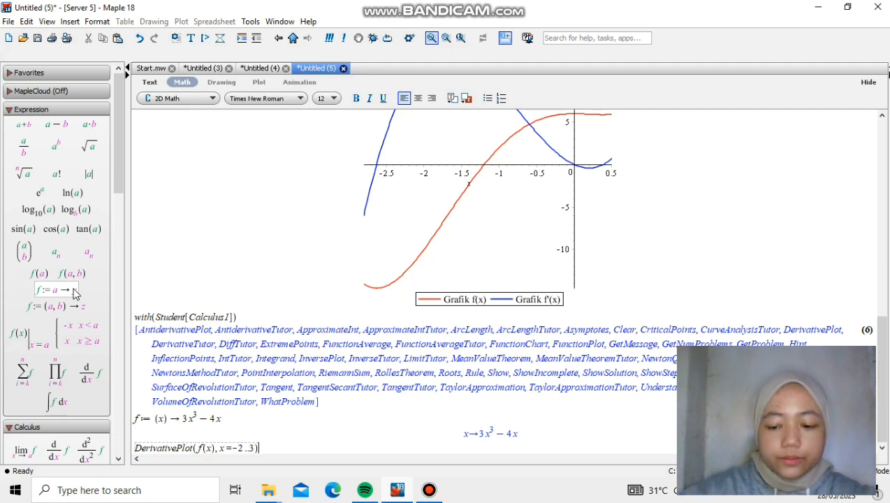
key(Return)
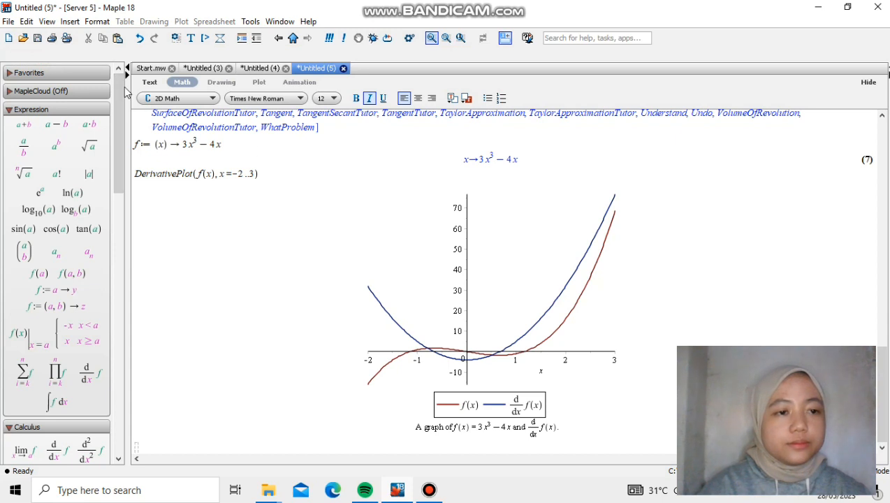
Step: Create a new blank document and insert a one-variable function definition template for f with (x) as the argument
click(9, 37)
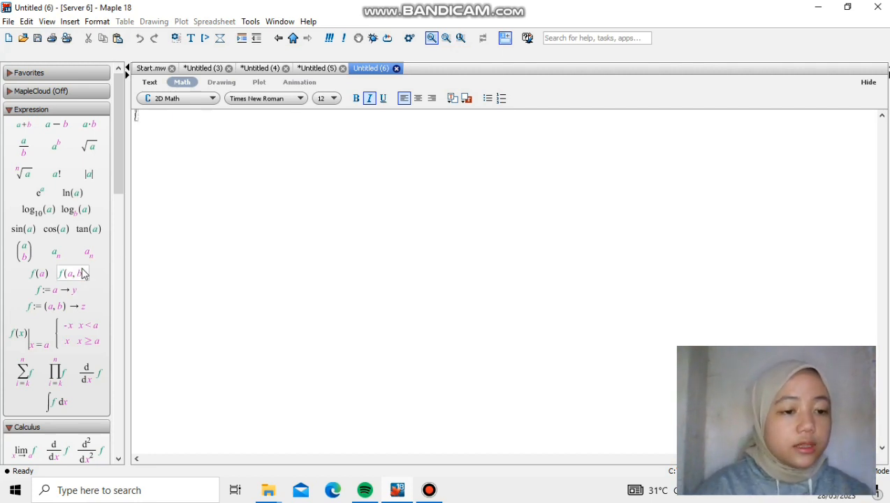
click(65, 292)
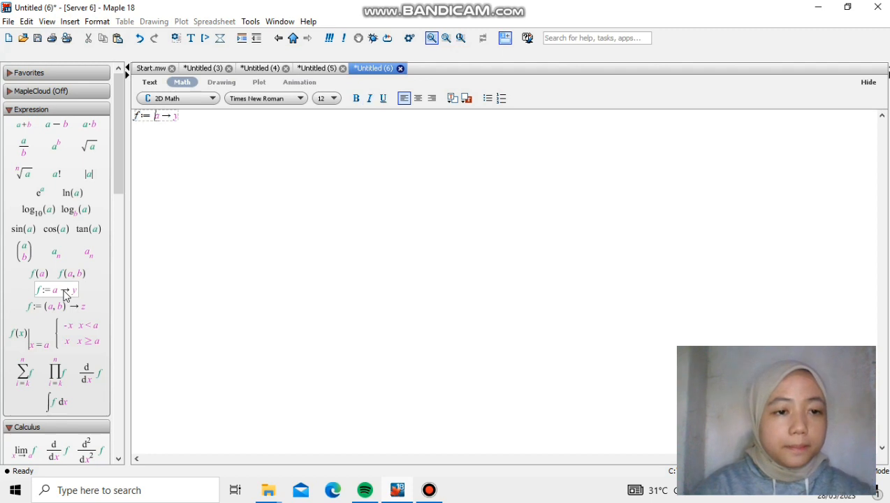
text((x)
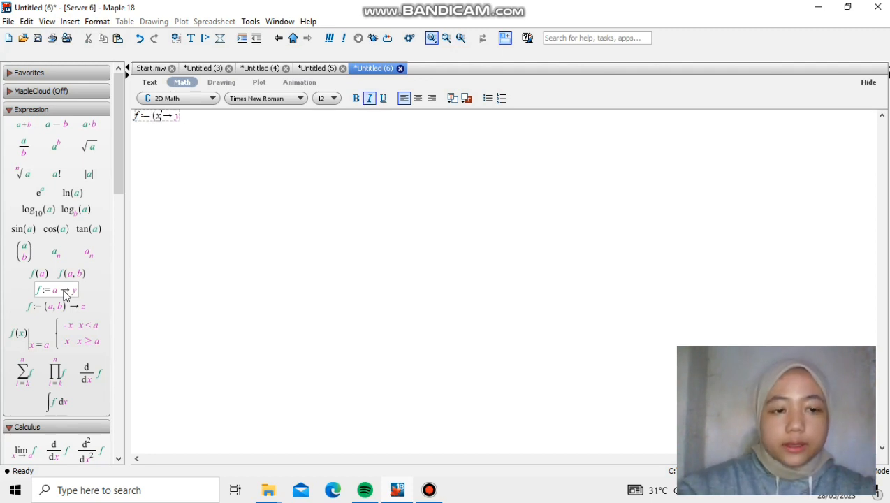
text())
key(Tab)
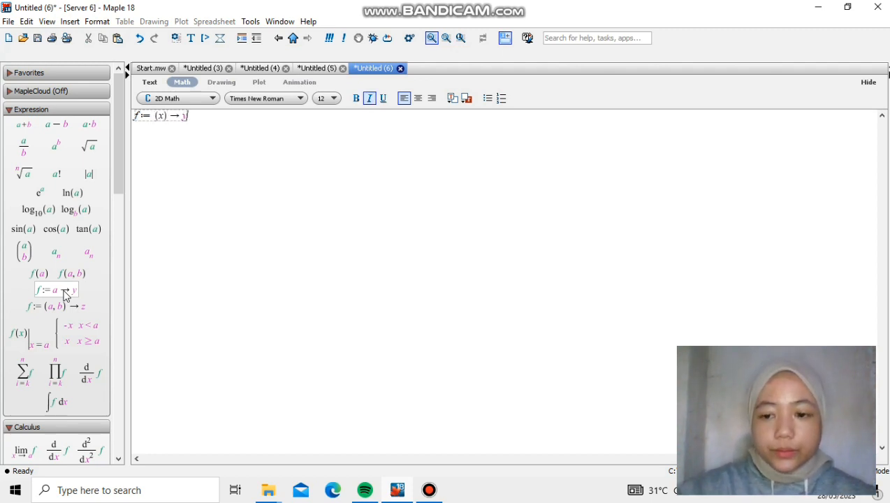
Step: Enter 2x^2 - 3x + 9 as the body of f and execute the definition
key(BackSpace)
text(2x)
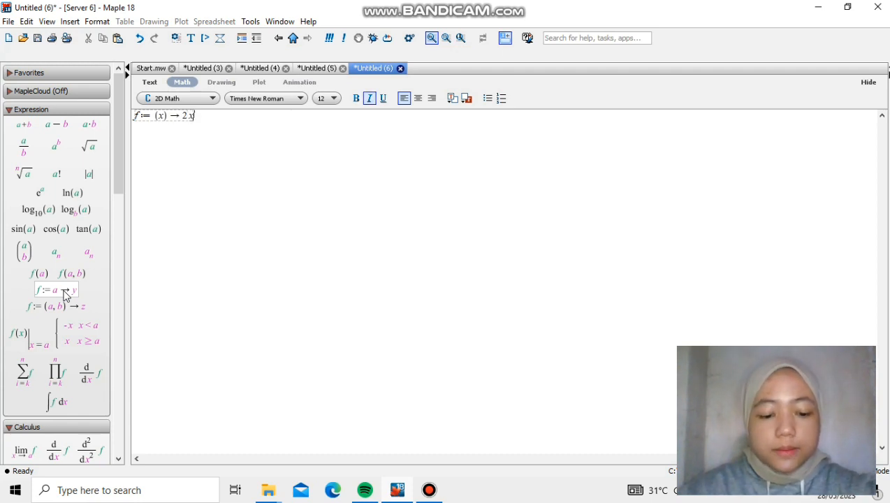
key(shift+6)
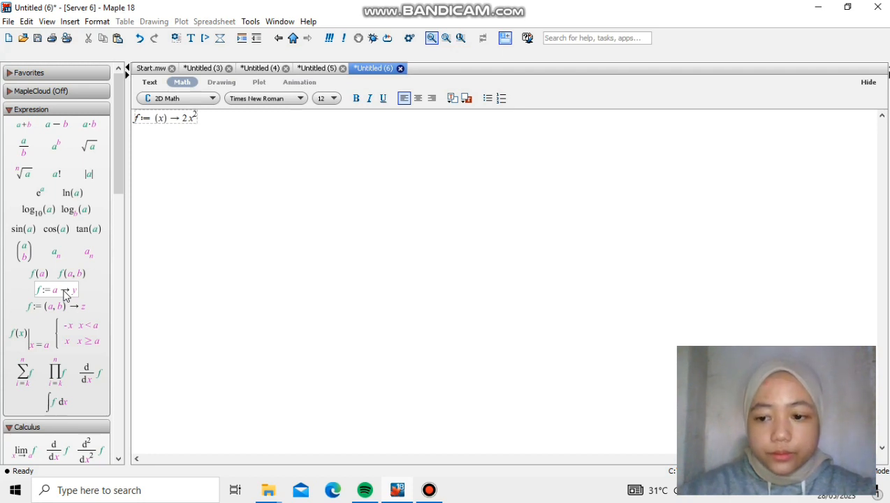
text(2)
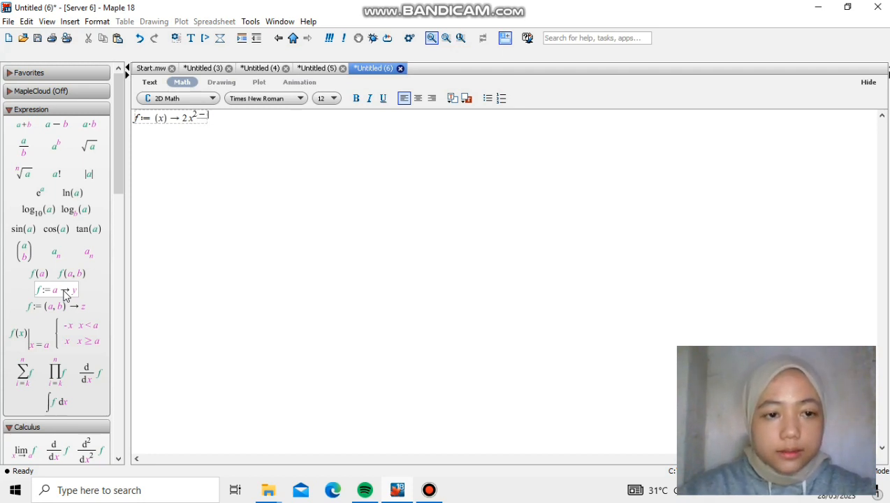
key(BackSpace)
text(2)
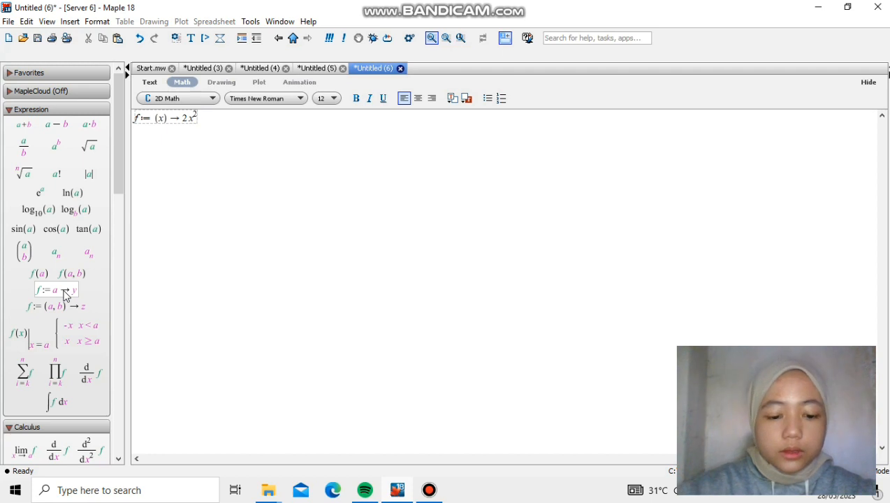
key(Right)
text(-3x+)
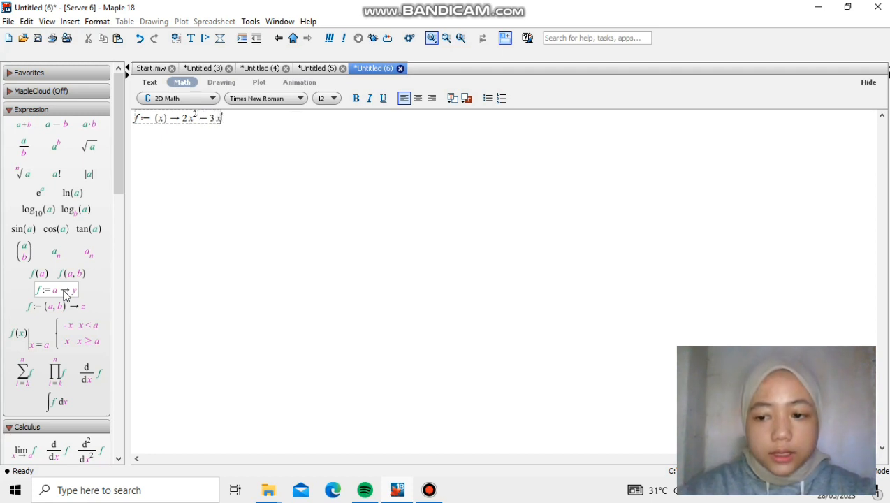
text(9)
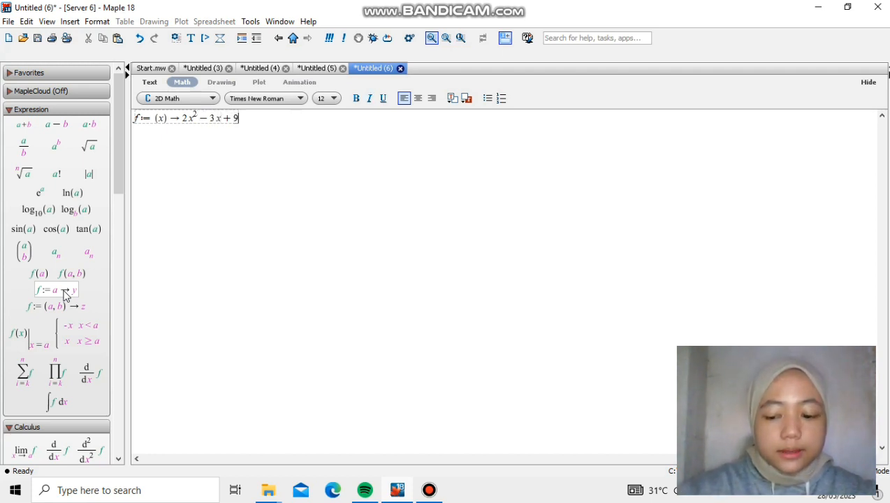
key(Return)
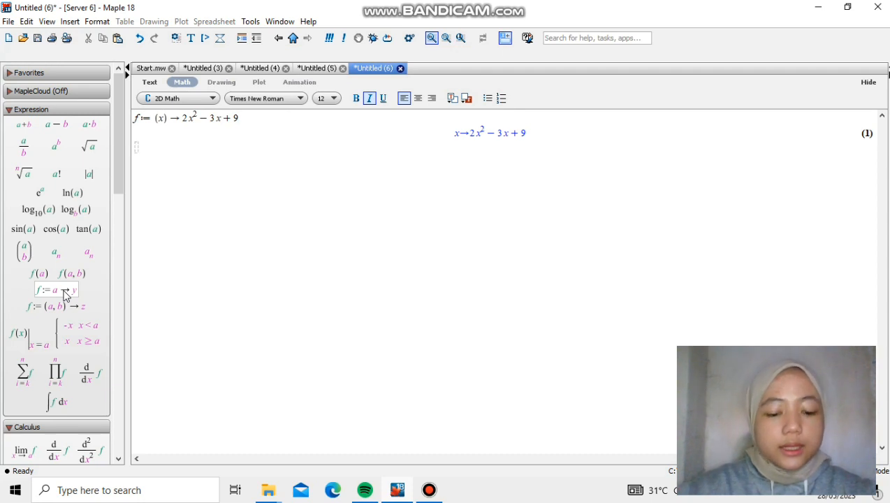
Step: Compute the derivative of the quadratic function by executing diff(f(x), x) below its definition
text(diff)
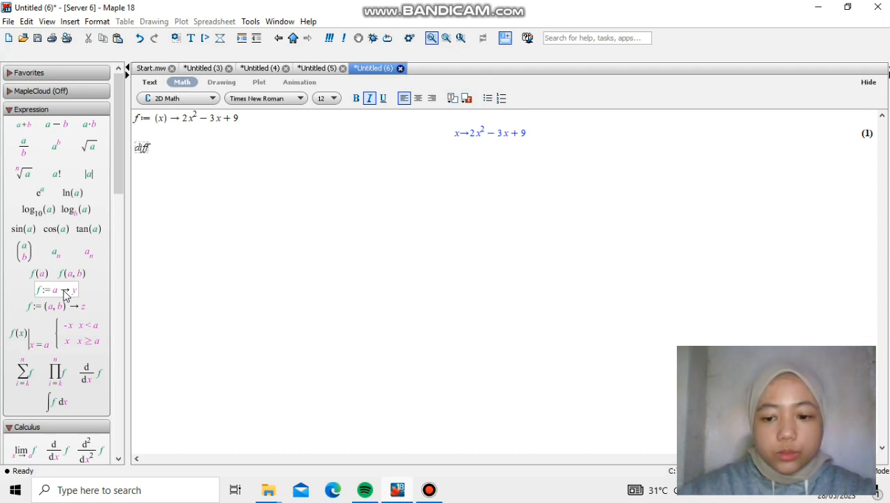
text((f(x))
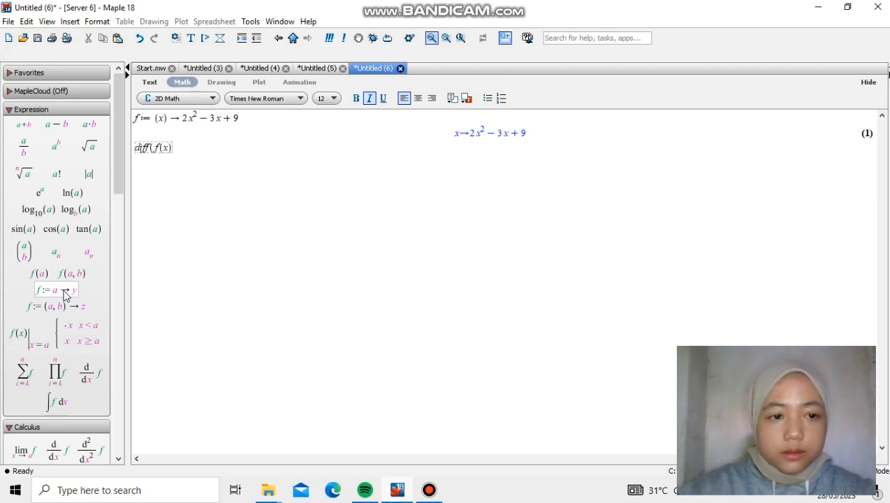
text(, )
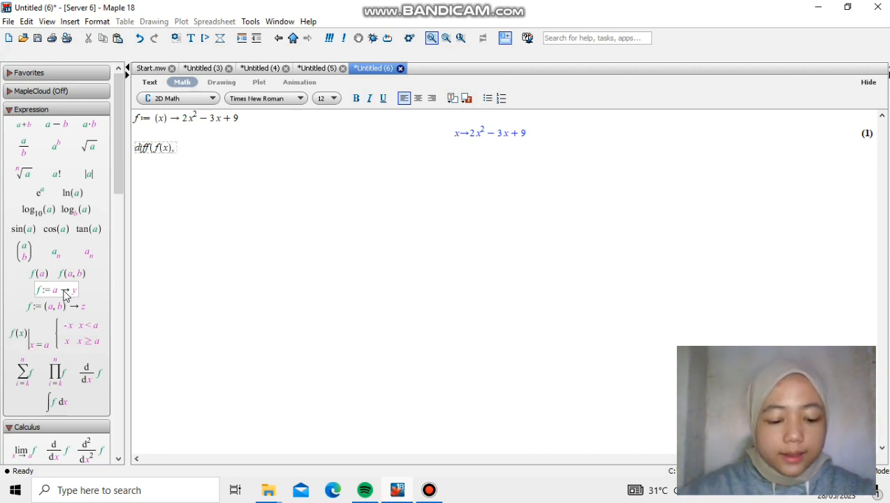
text(x()
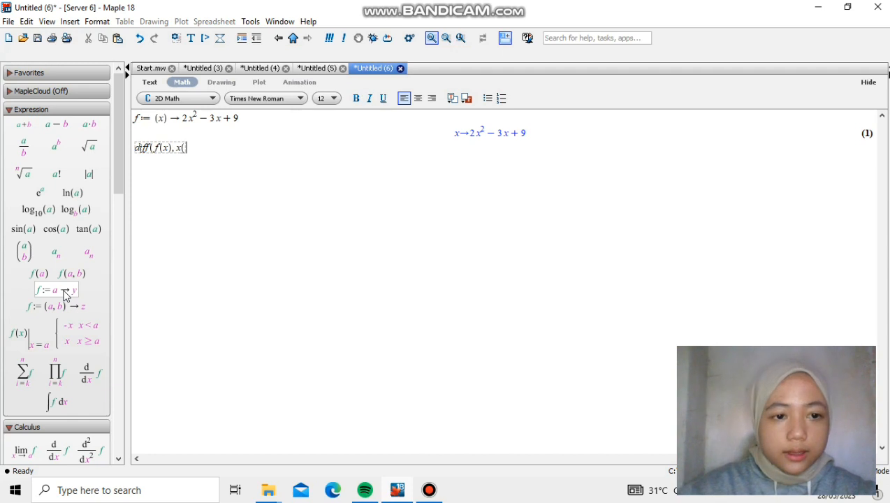
key(BackSpace)
text())
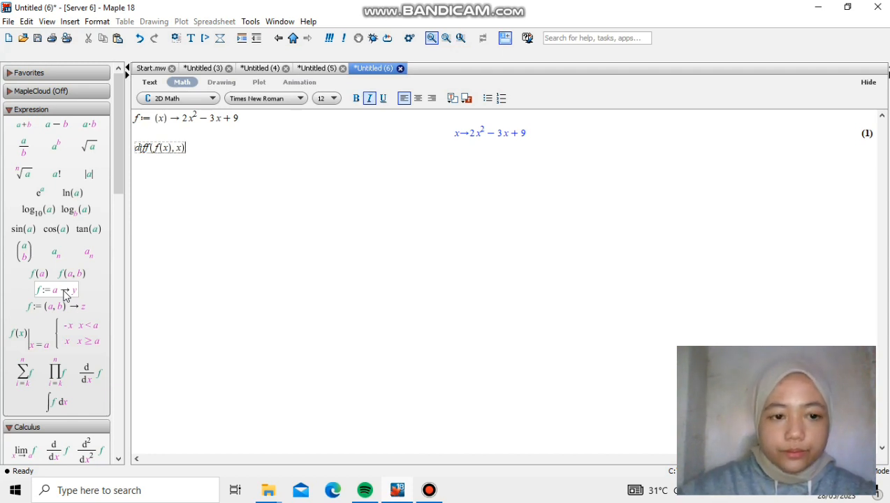
key(Return)
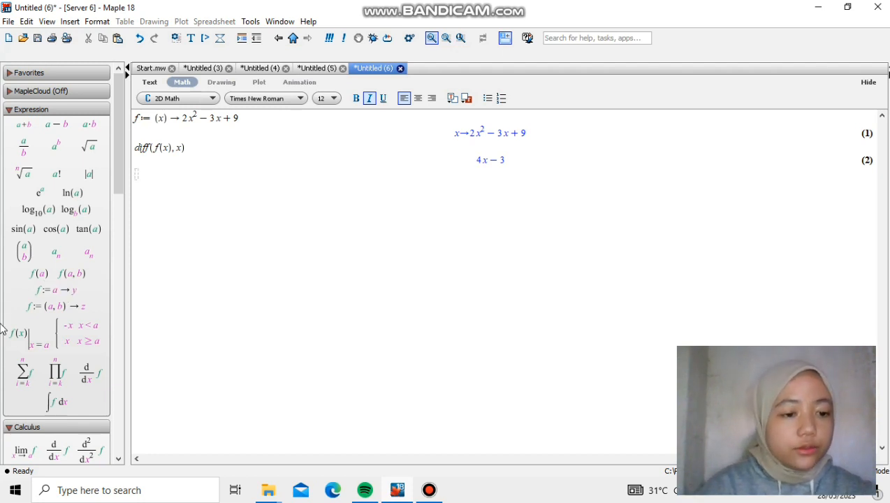
Step: Insert another one-variable function template below the derivative, keeping the name f and setting (t) as the argument
click(46, 293)
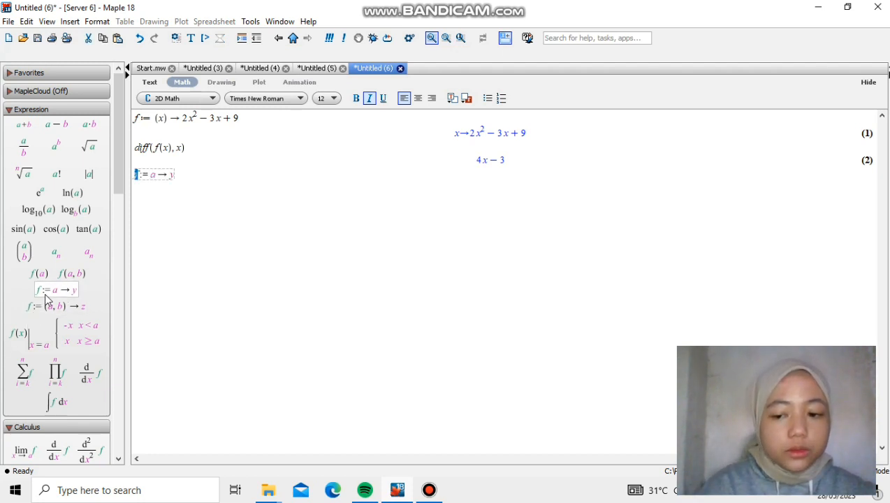
text(f)
key(Right)
key(Right)
key(Right)
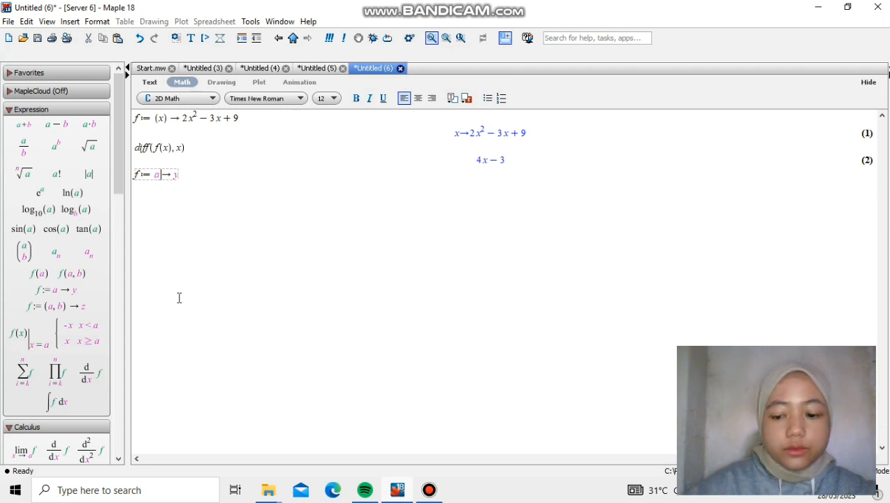
text((t)
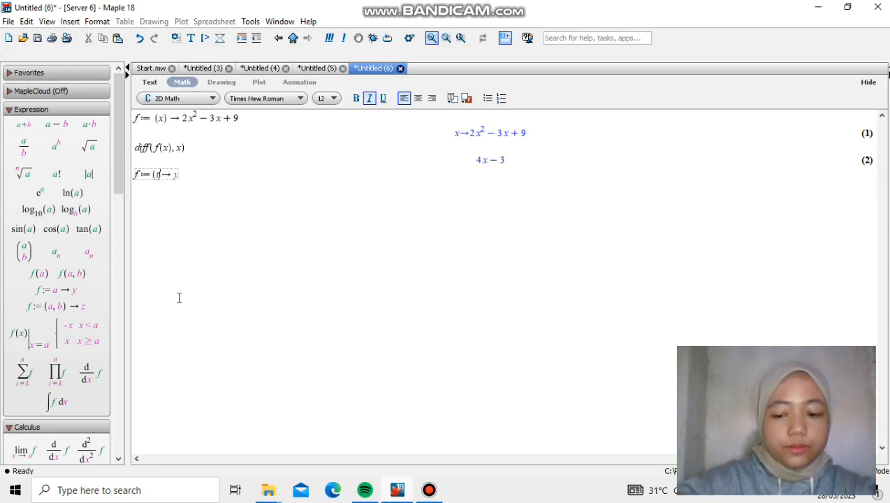
text())
key(Right)
key(Right)
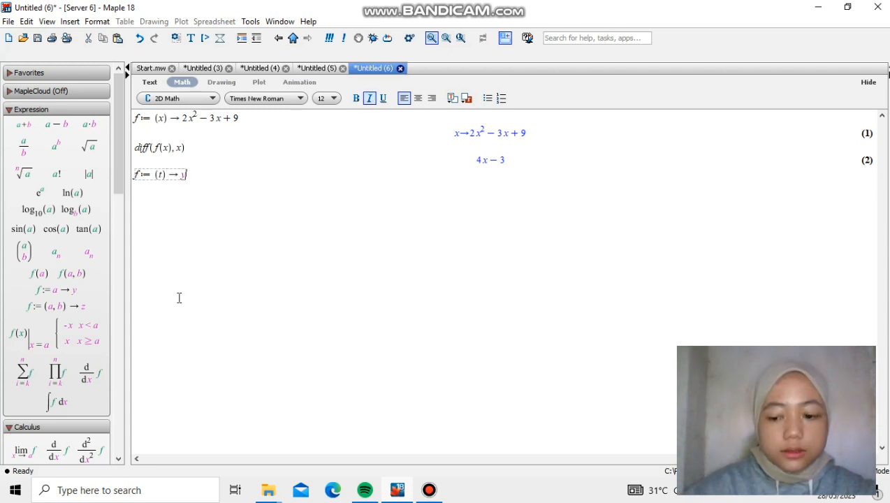
Step: Enter the fraction sin(2t)/(t-1) as the body of the function of t and execute the definition
key(BackSpace)
text(sin)
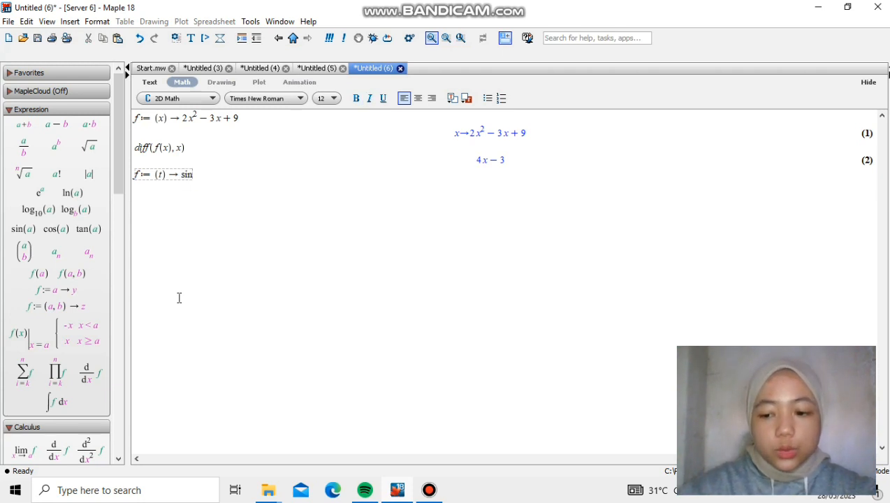
text((2)
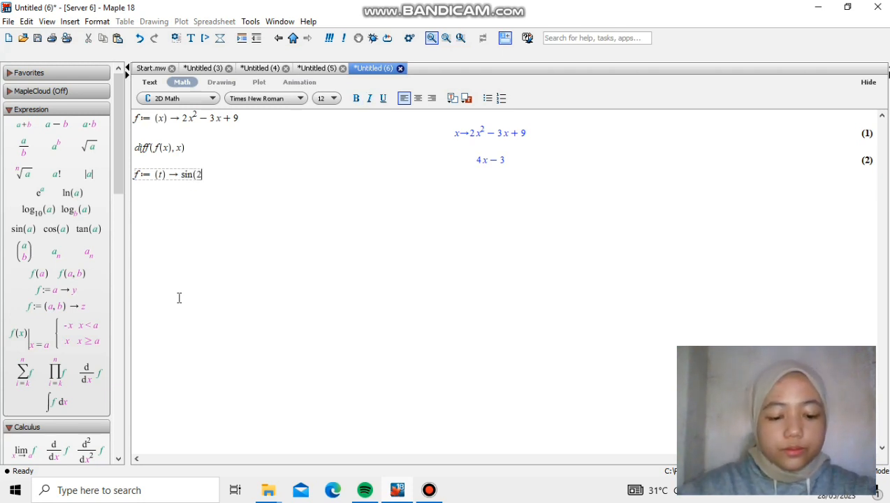
text(t)/)
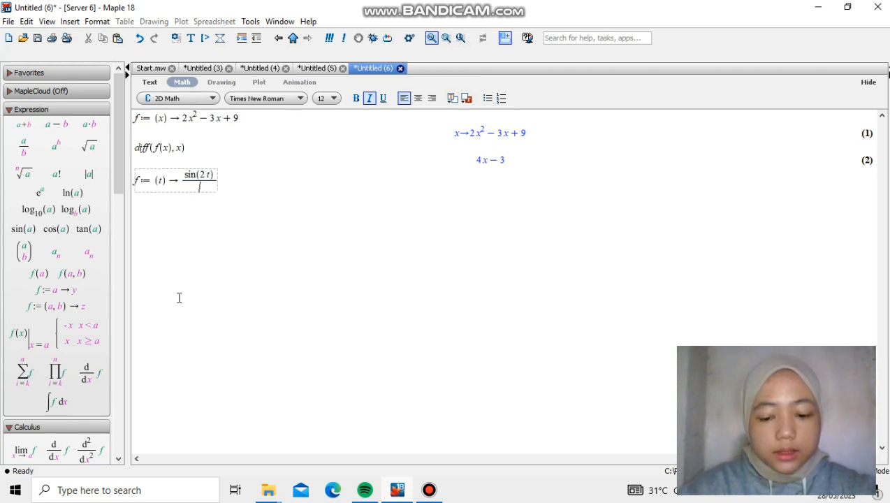
text((t-1)
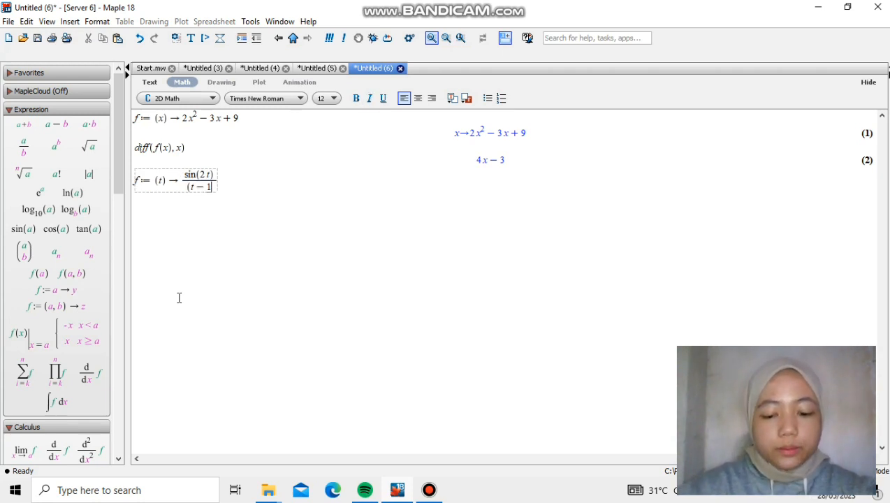
text())
key(Return)
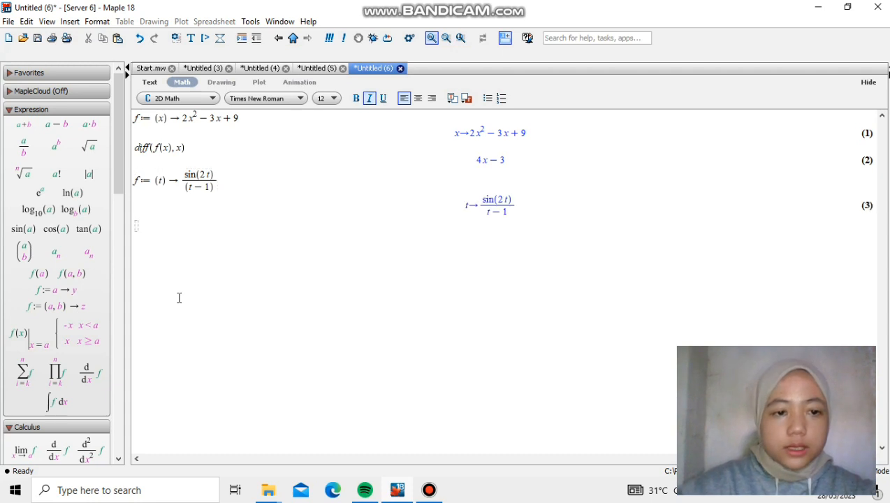
Step: Differentiate the redefined sine quotient function by executing diff(f(x), x)
text(diff)
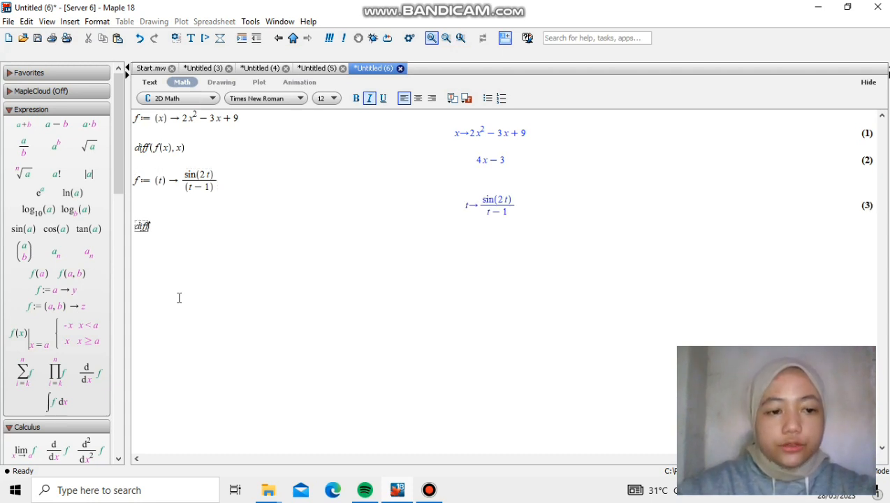
text((f(x))
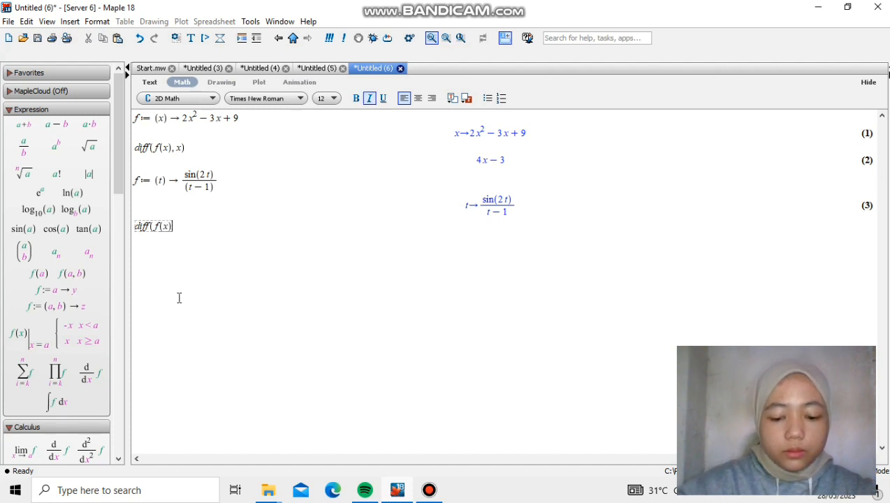
text(, x))
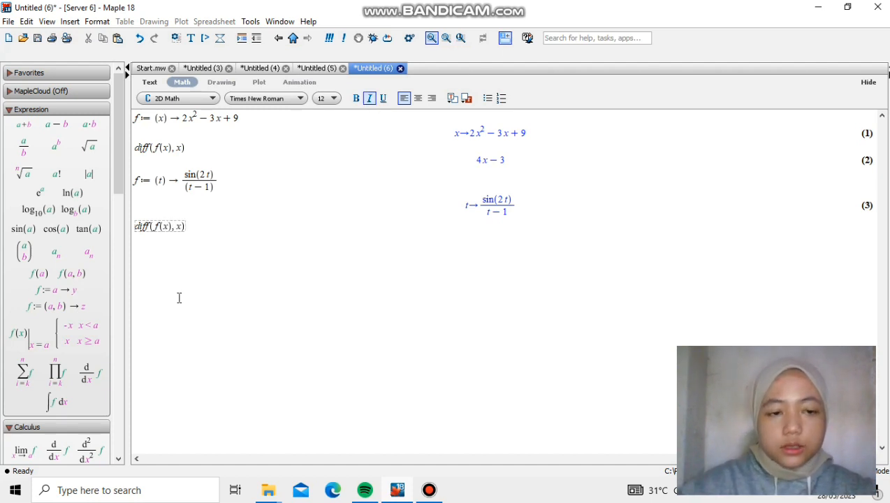
key(Return)
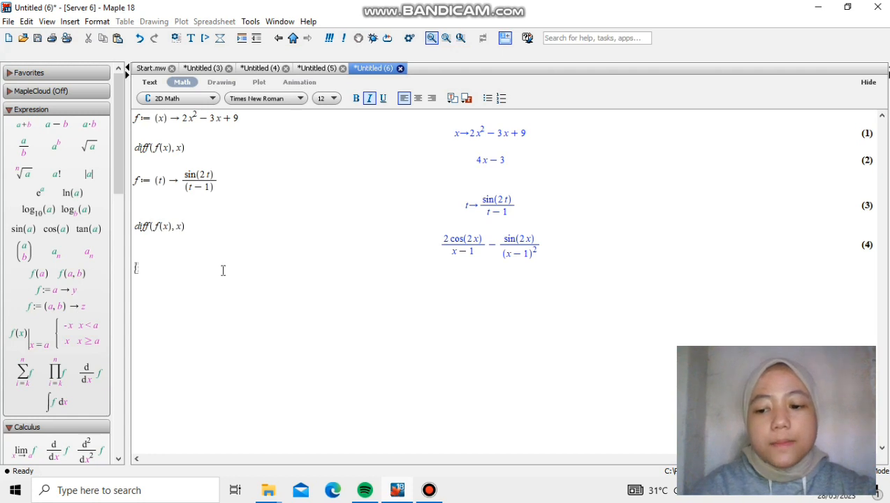